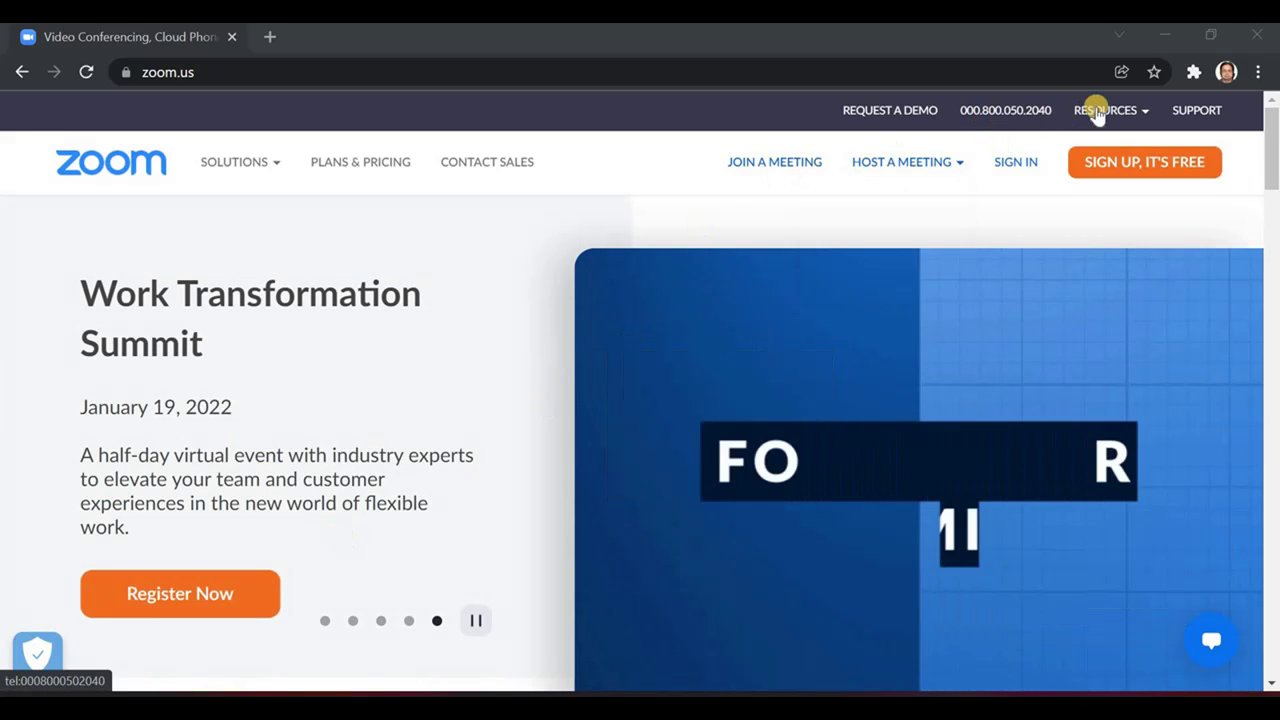
Open zoom.us and bring up the sign-in window with the account e-mail filled in
mouse_move(1127, 118)
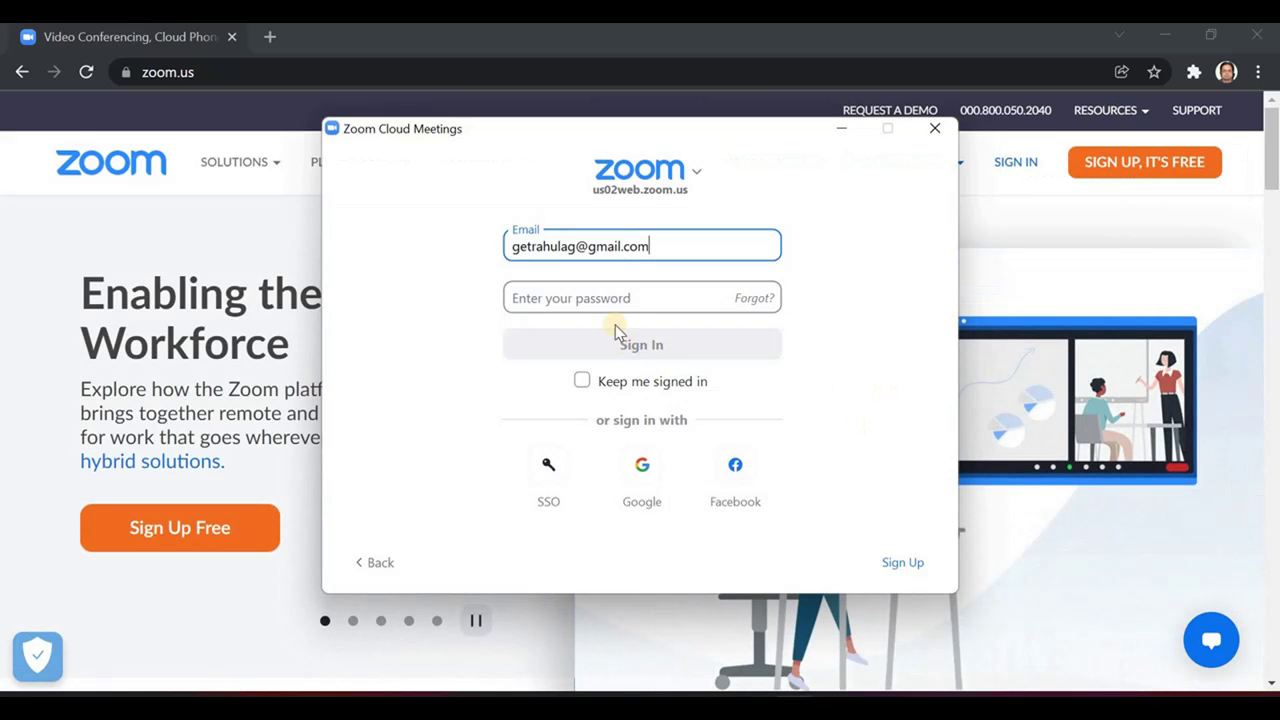
Sign in with the account password and open the Zoom client's Settings window
click(599, 301)
text(*********)
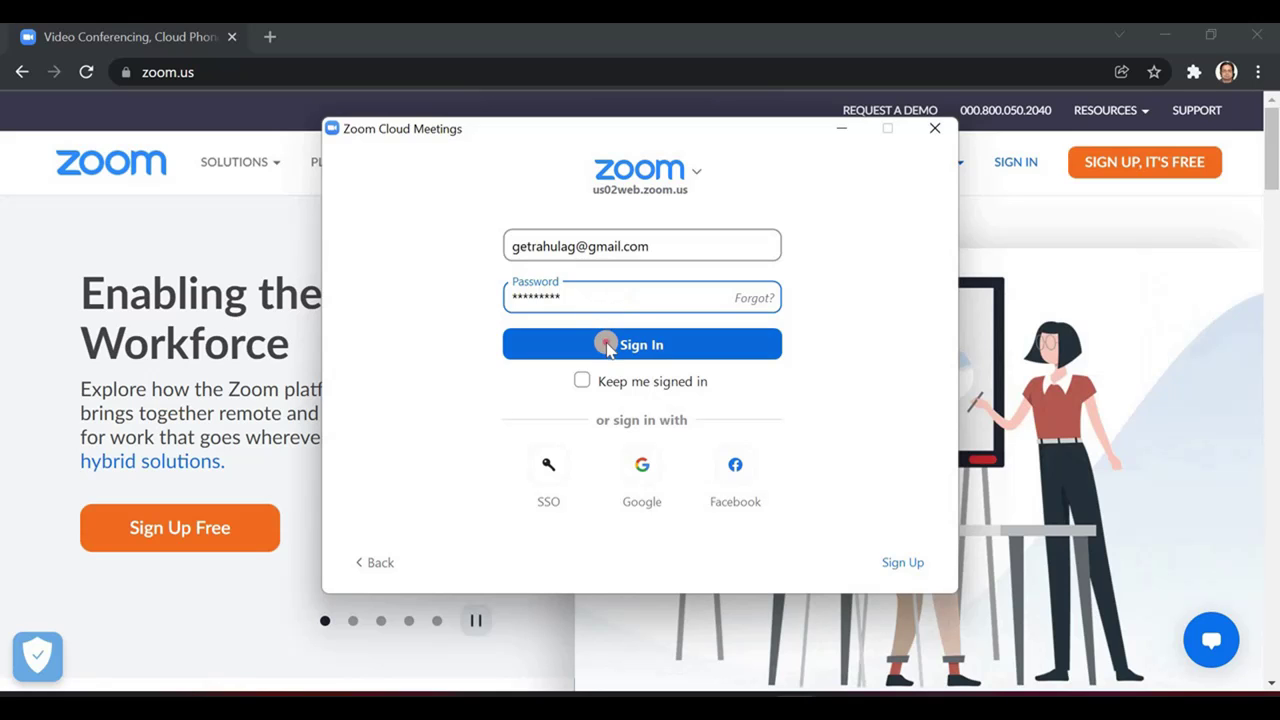
click(606, 343)
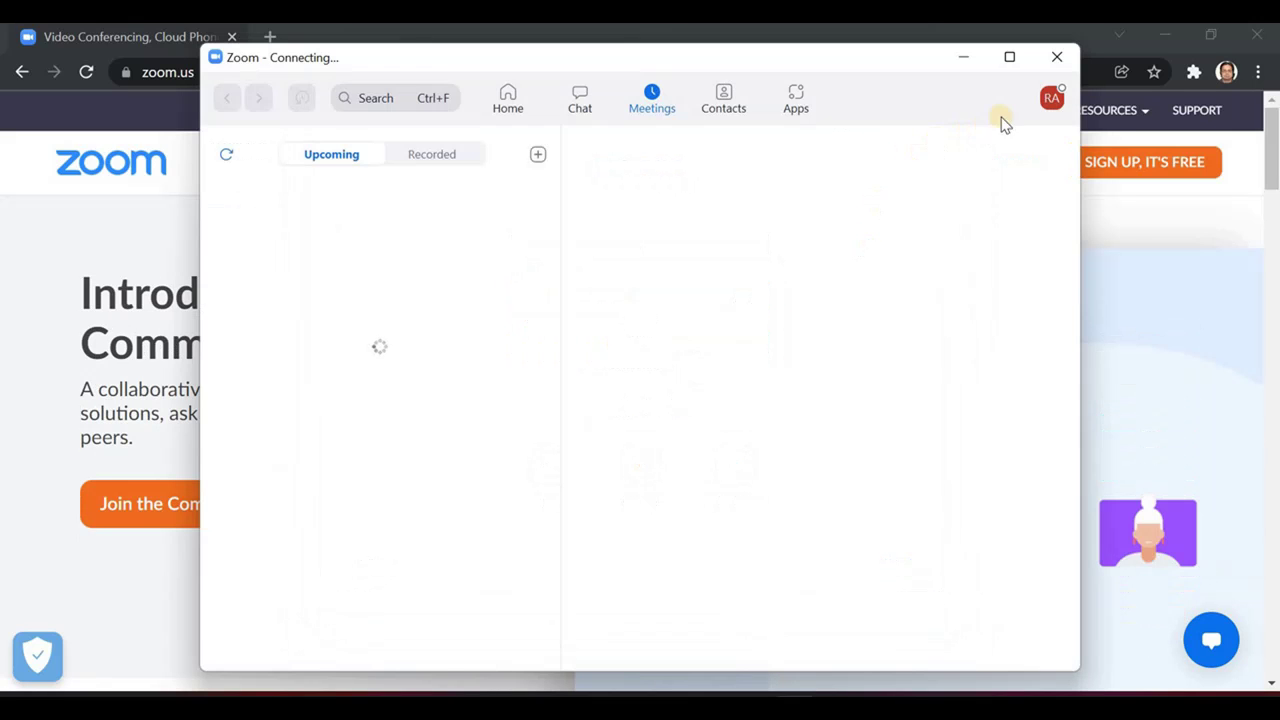
click(1051, 104)
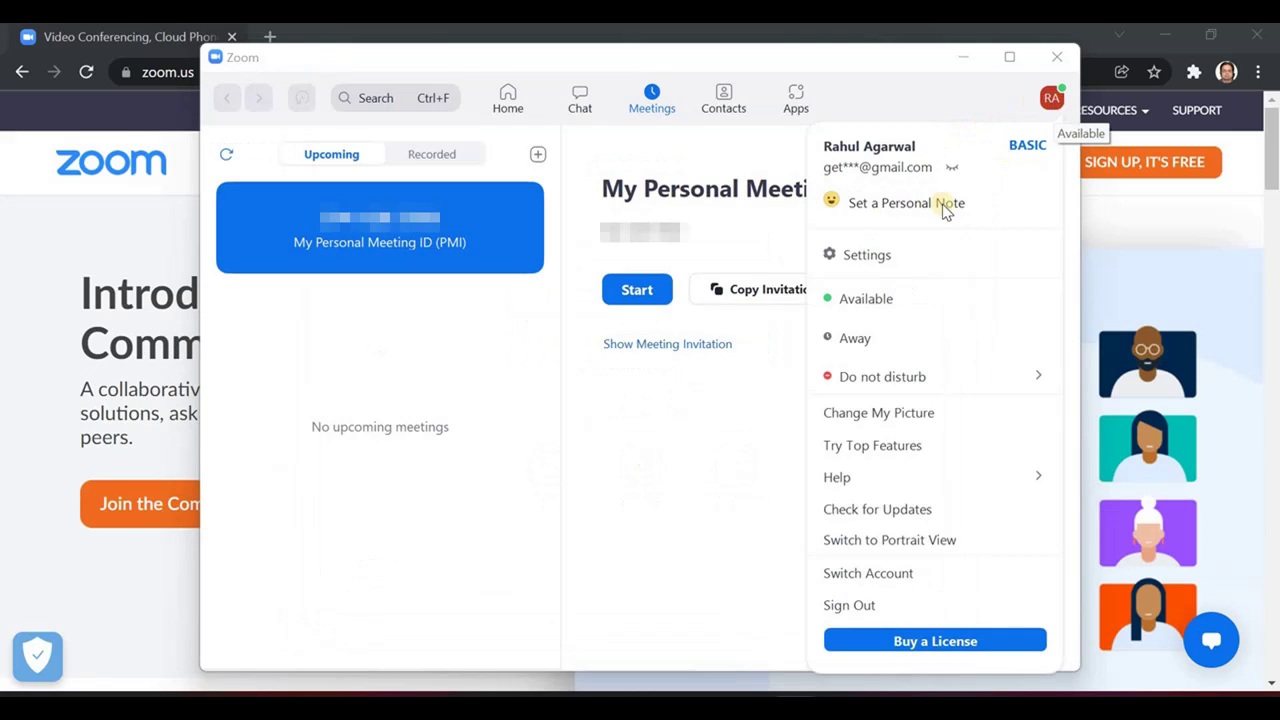
click(920, 250)
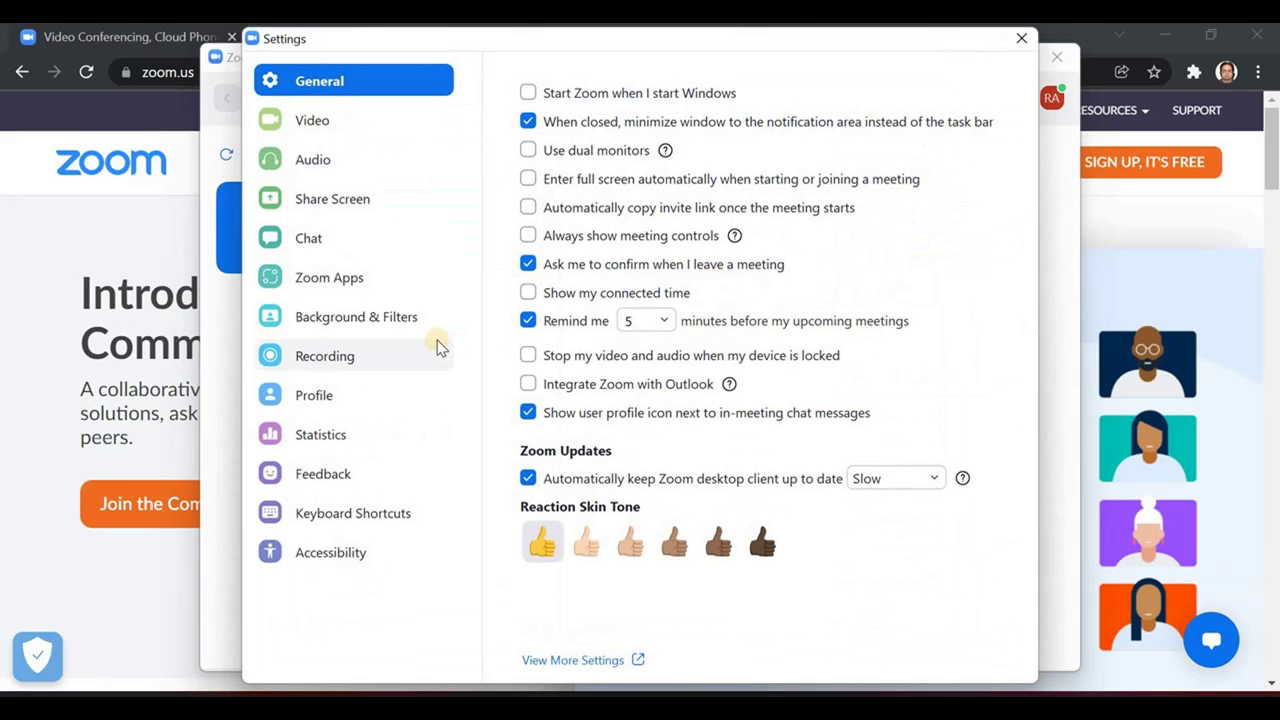
Review the Local Recording options on the Recording page, then close Settings
click(366, 363)
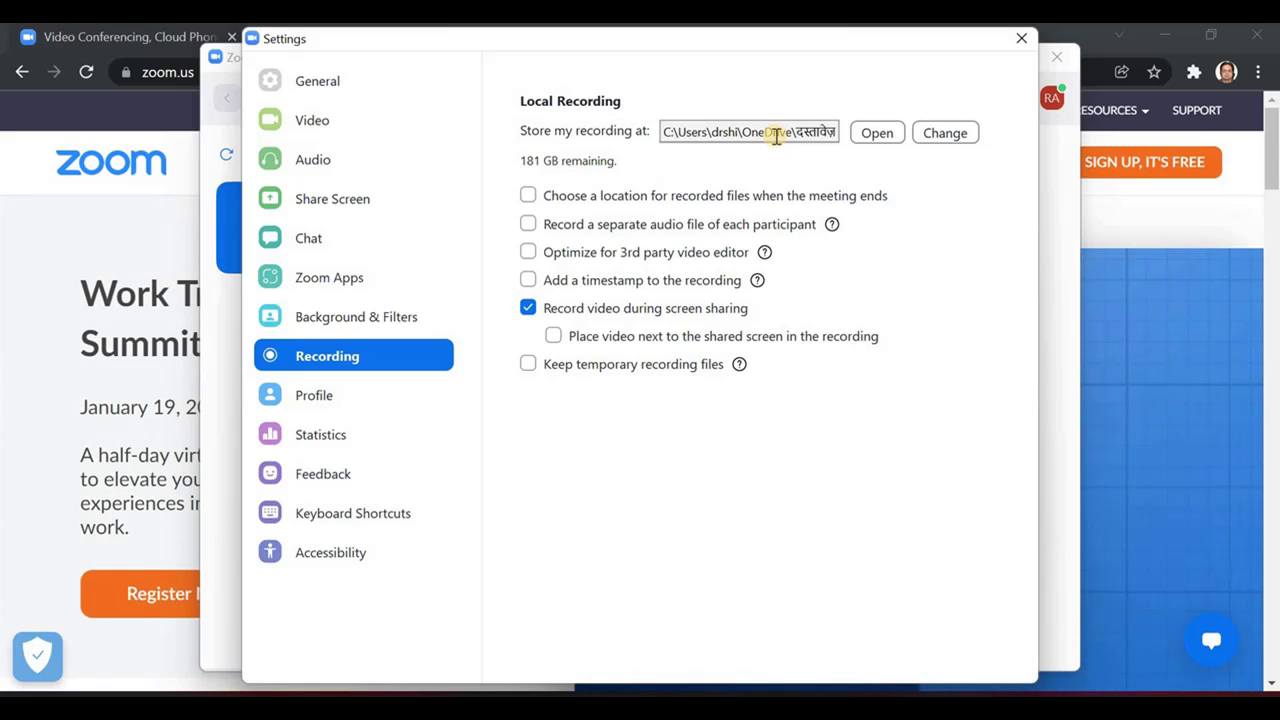
click(1060, 258)
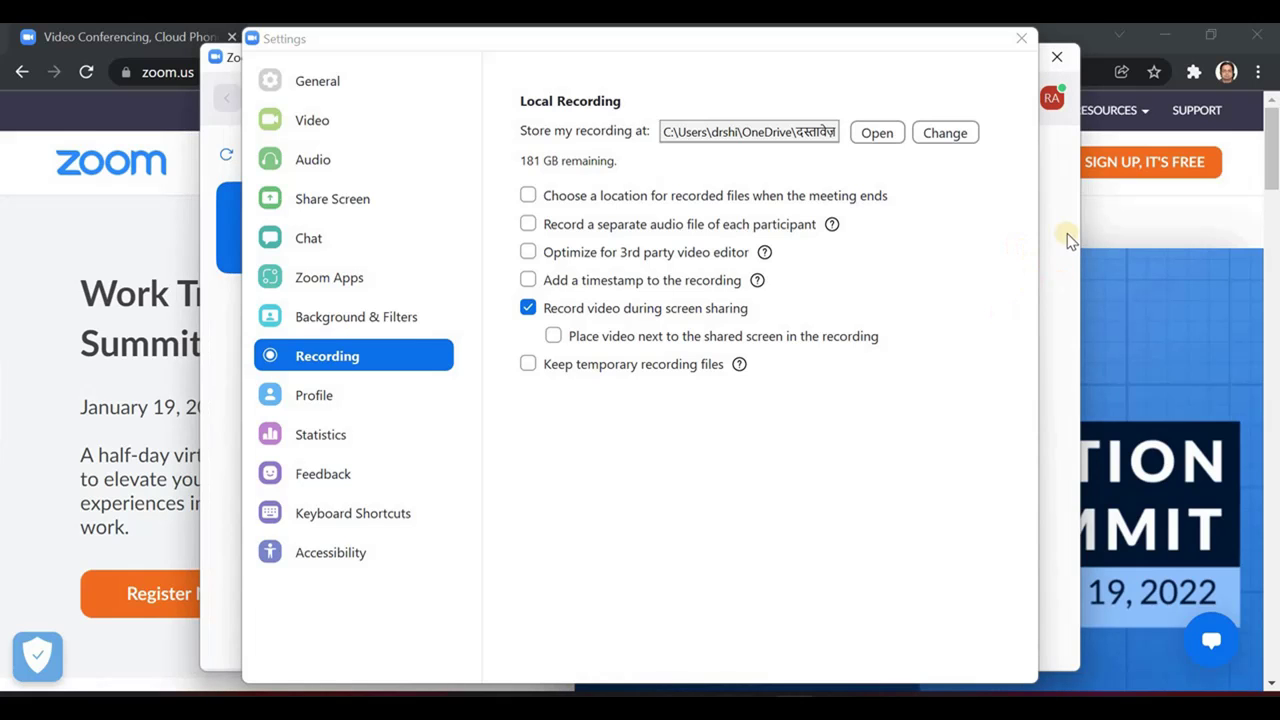
click(1023, 42)
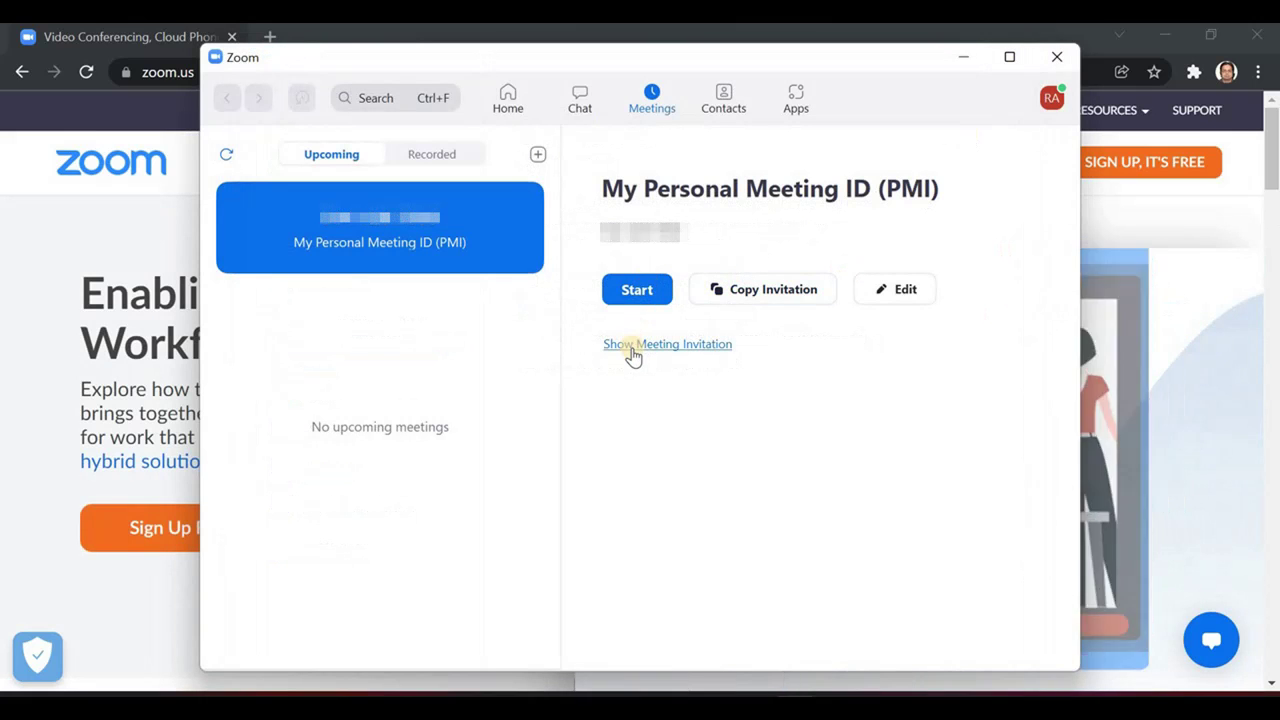
Start the personal meeting, join with computer audio, and mute the microphone
click(649, 284)
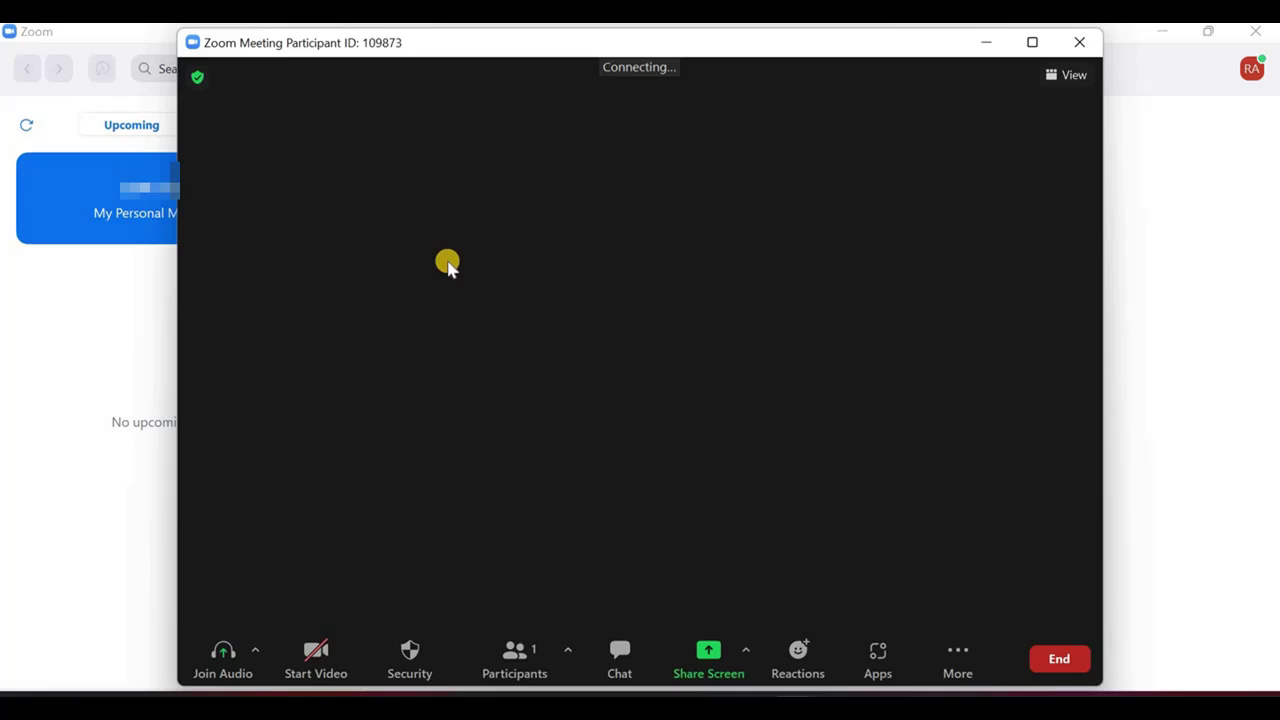
click(581, 352)
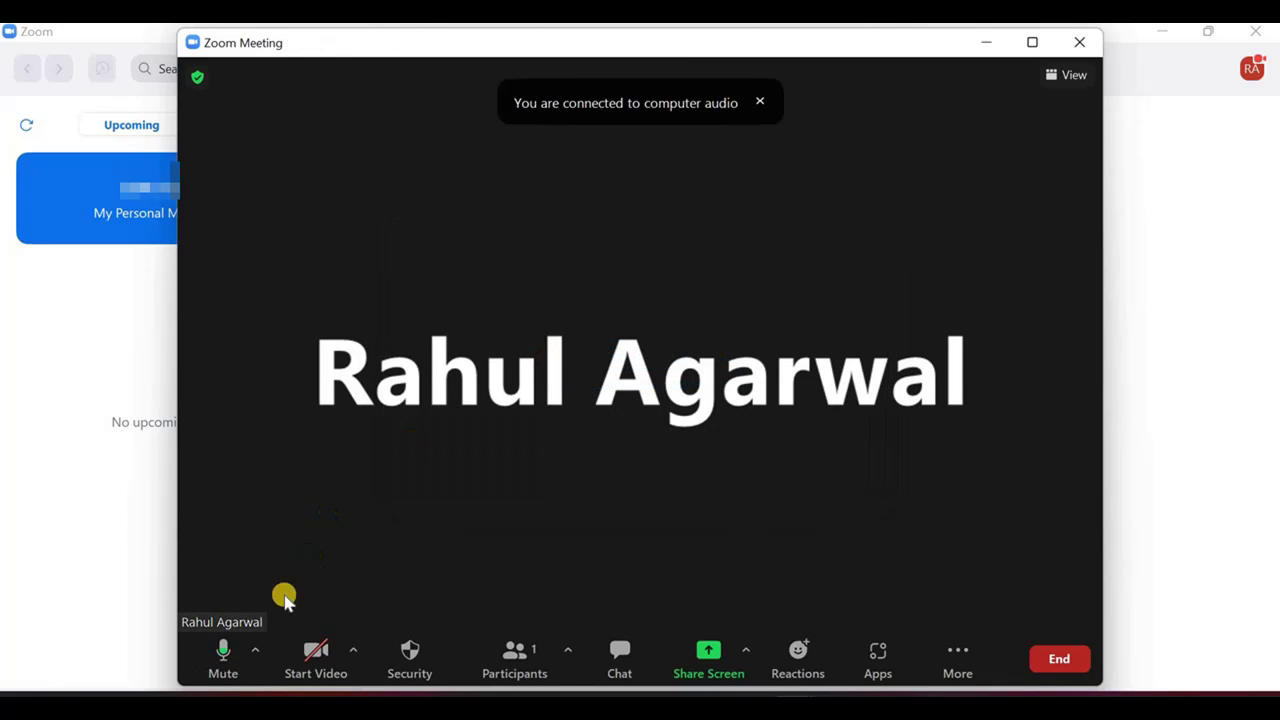
click(224, 655)
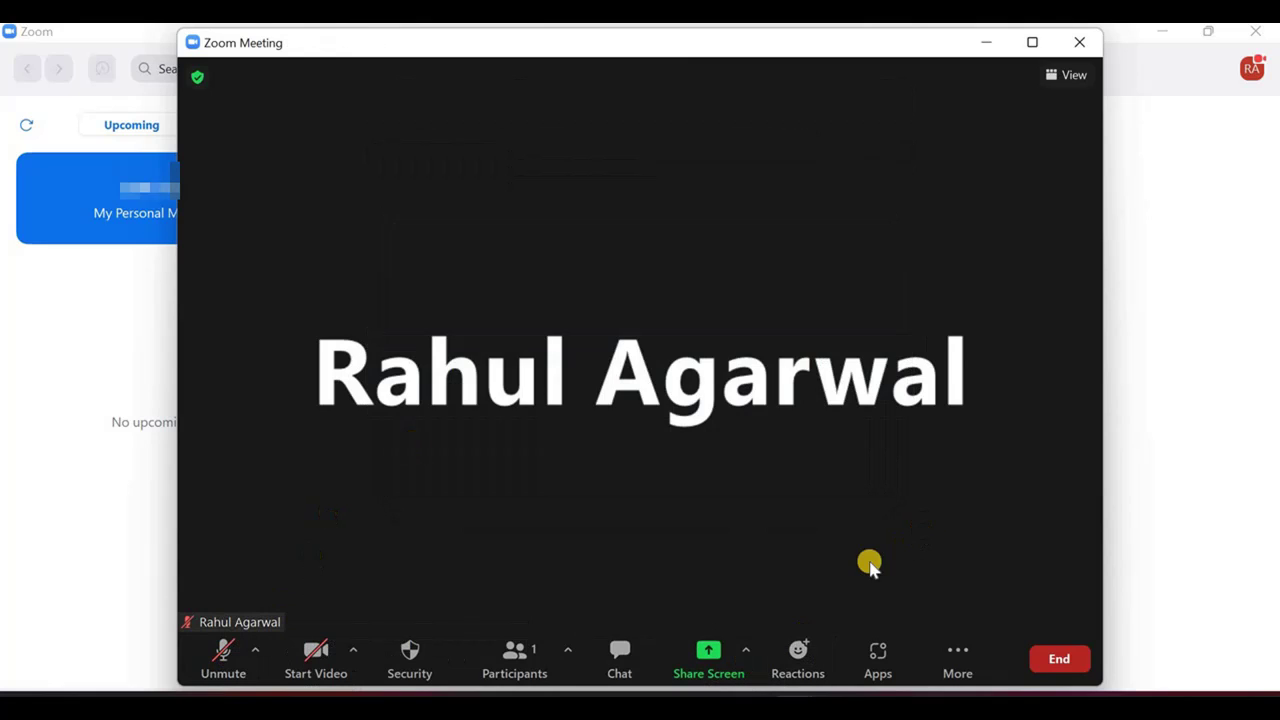
click(749, 652)
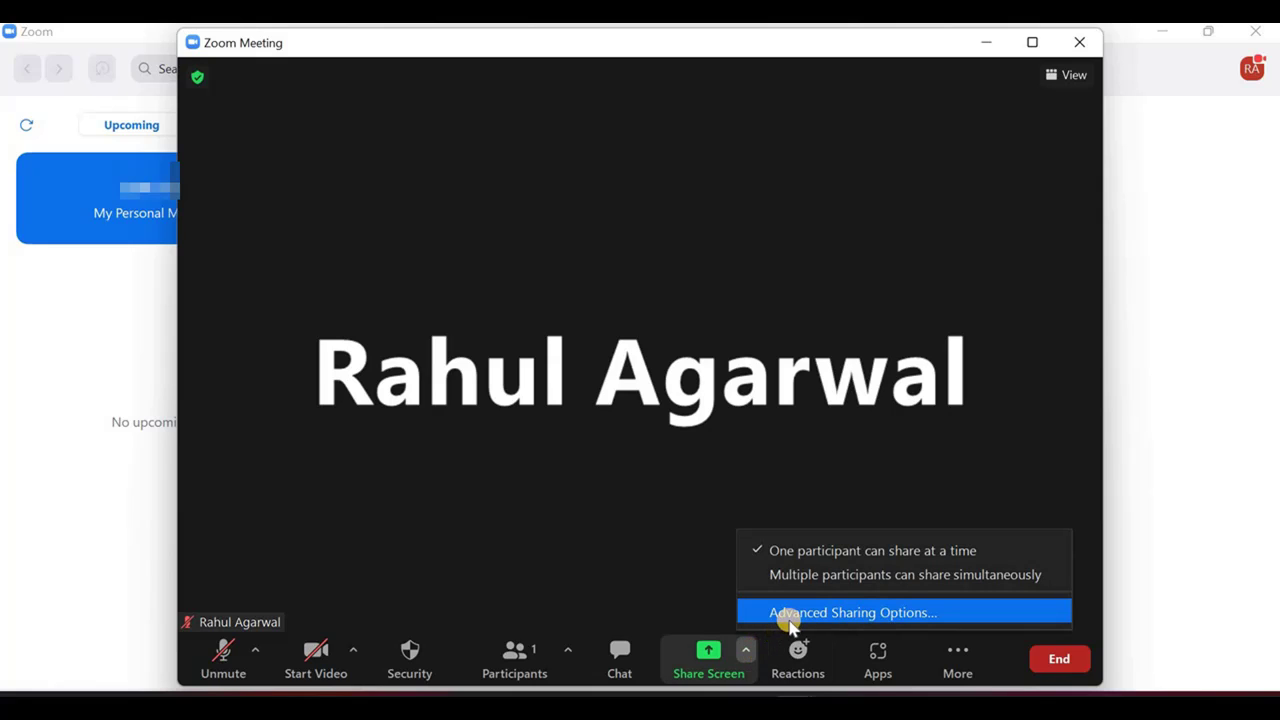
Set Advanced Sharing Options so 'Who can share?' is All Participants
click(790, 614)
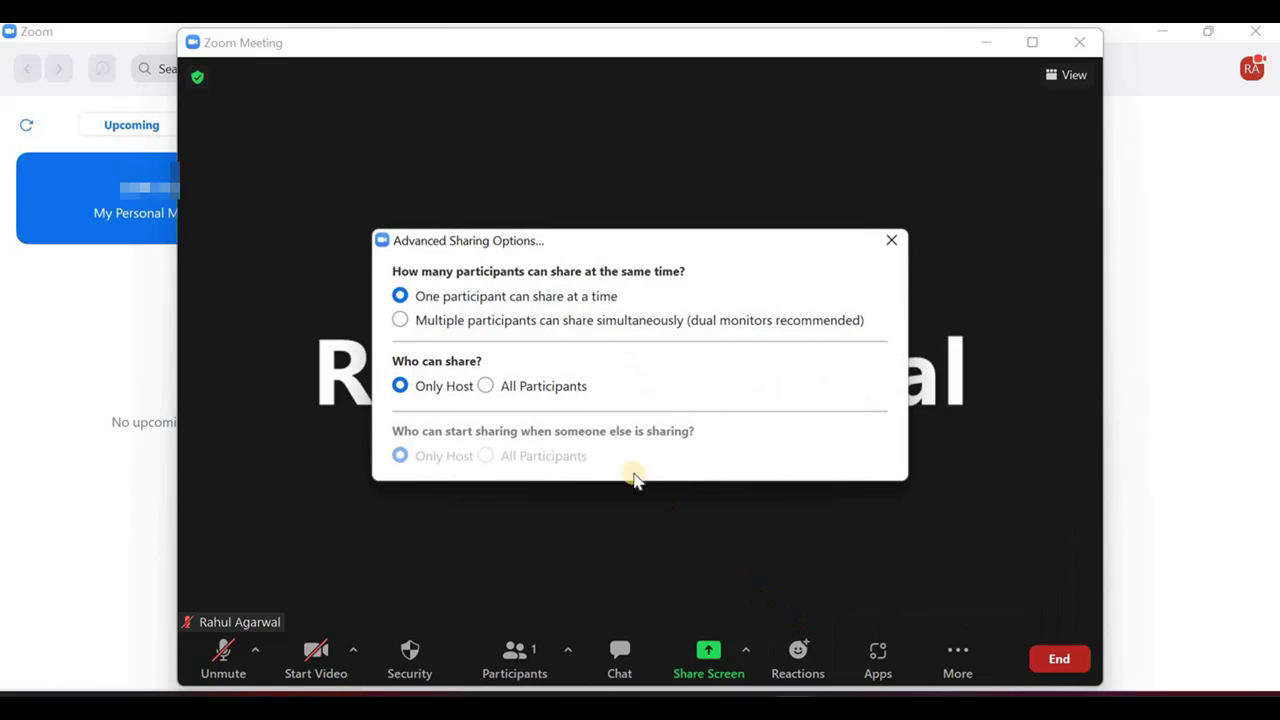
click(486, 388)
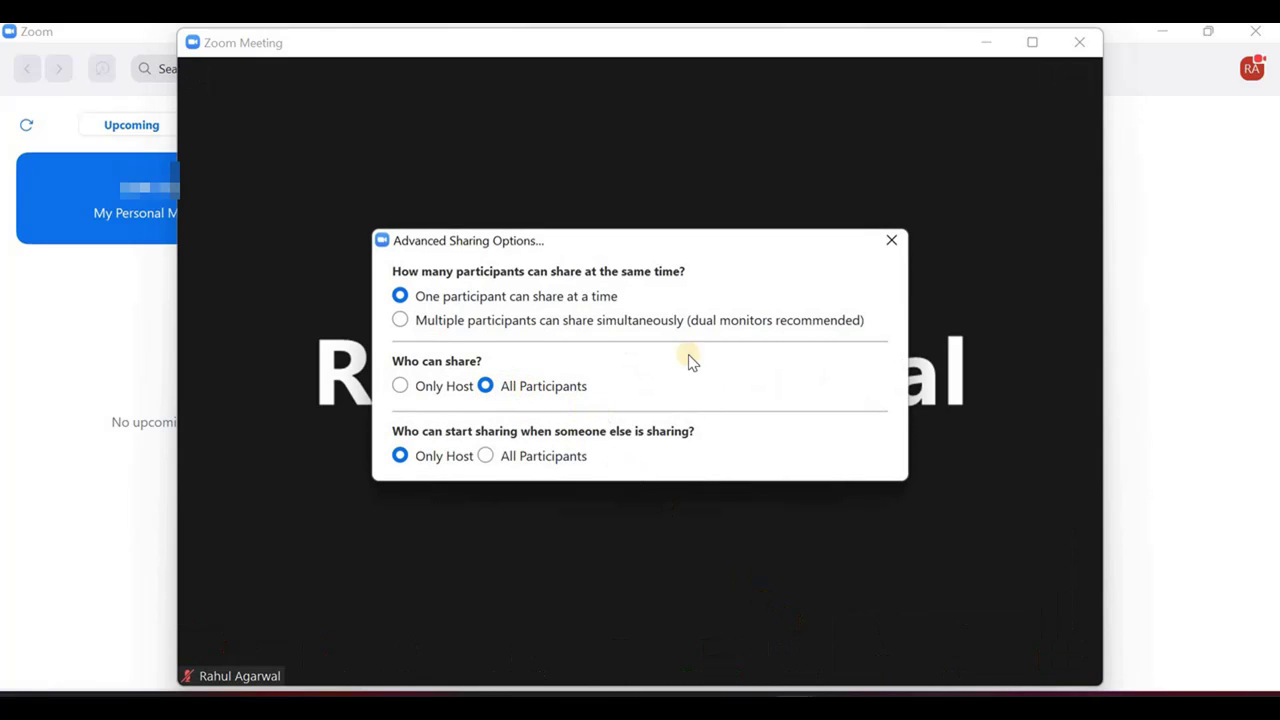
click(888, 249)
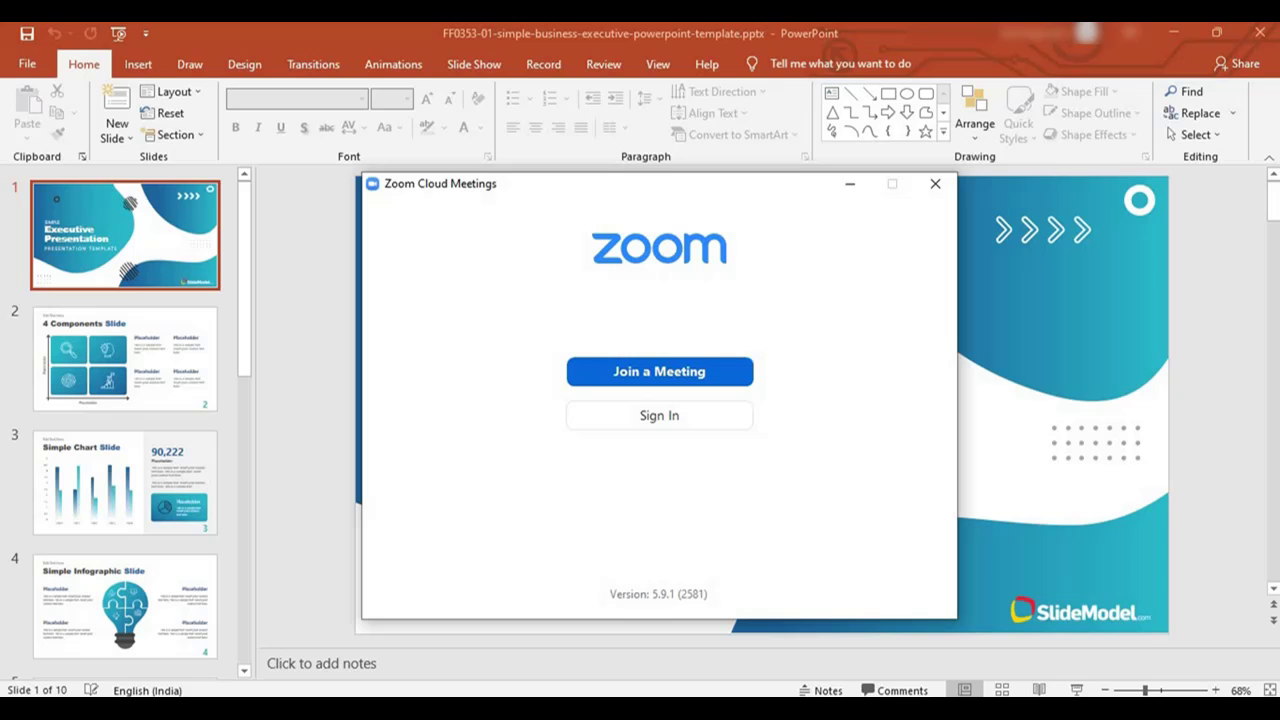
Open Zoom's Join a Meeting form over the open PowerPoint presentation
click(659, 371)
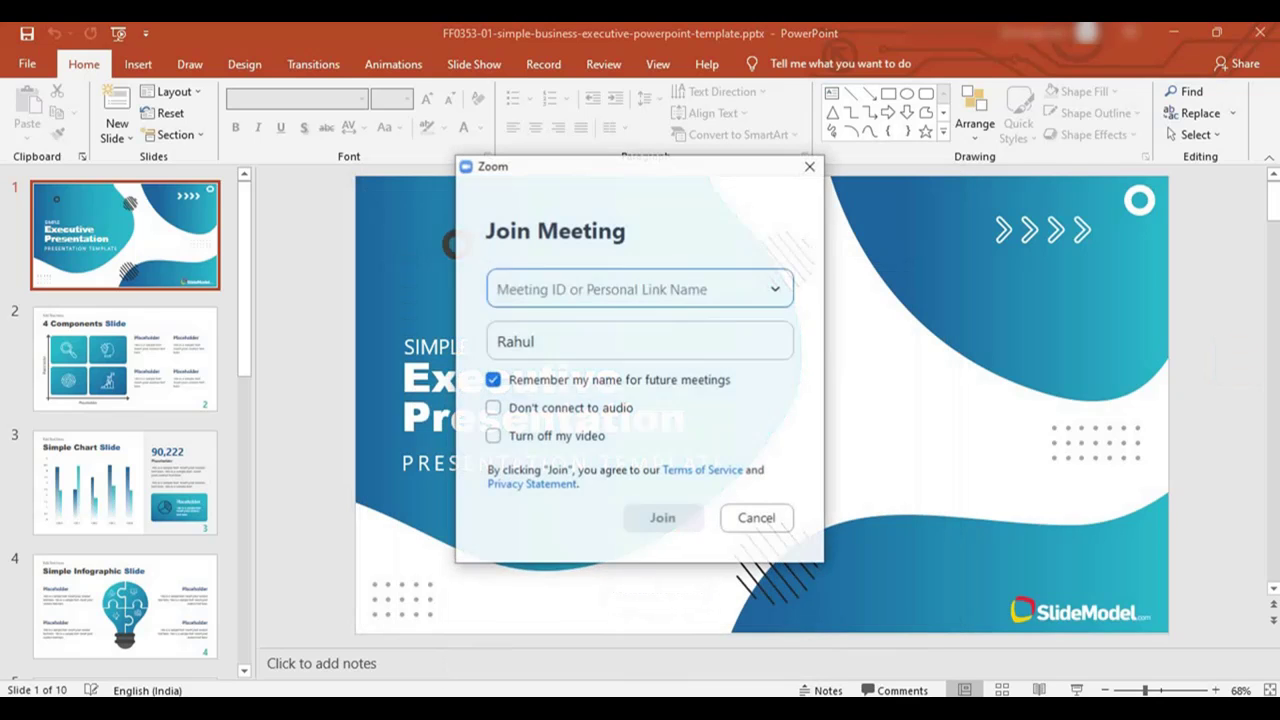
Enter the meeting ID, then the meeting passcode, to join the meeting
key(ctrl+v)
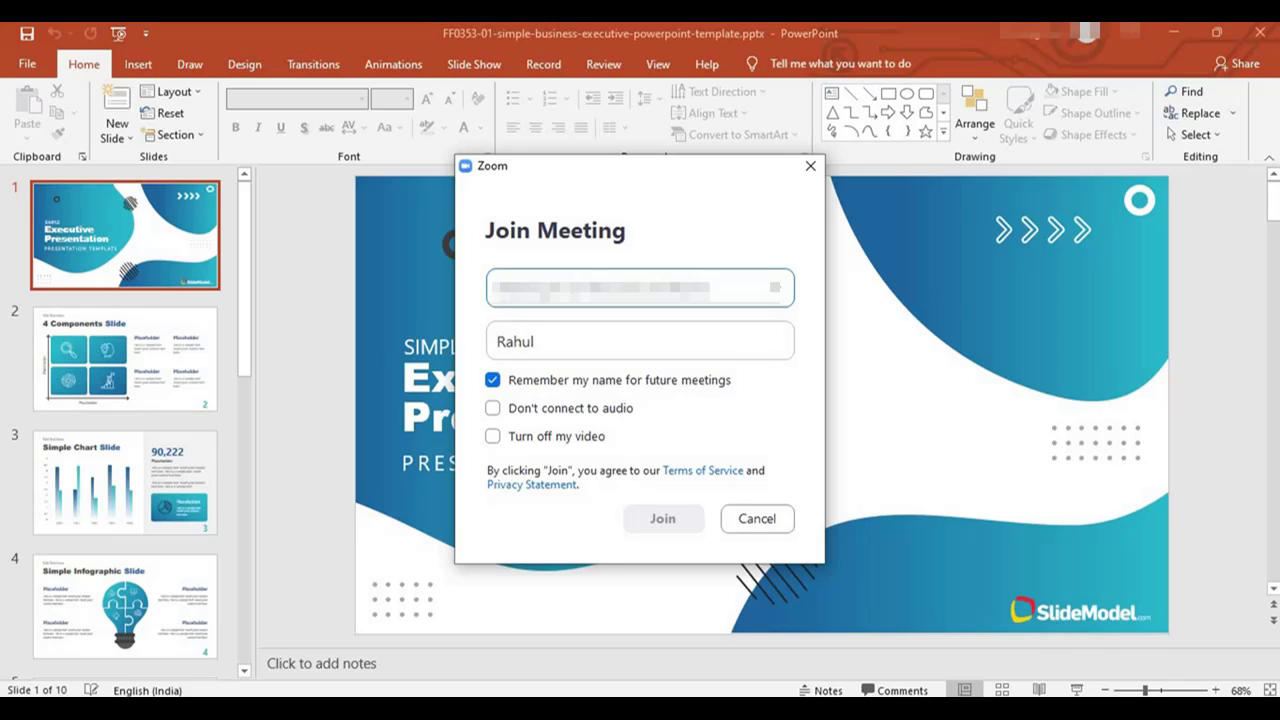
text(12)
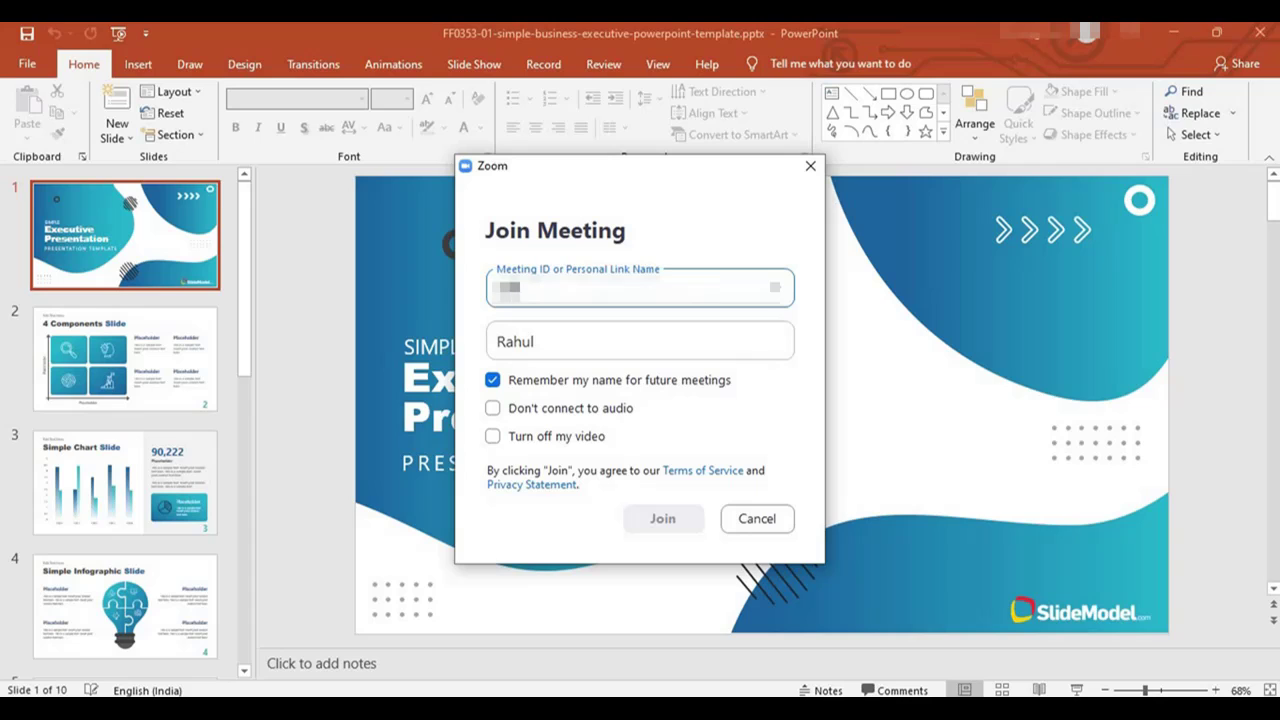
text(3456)
text(7890)
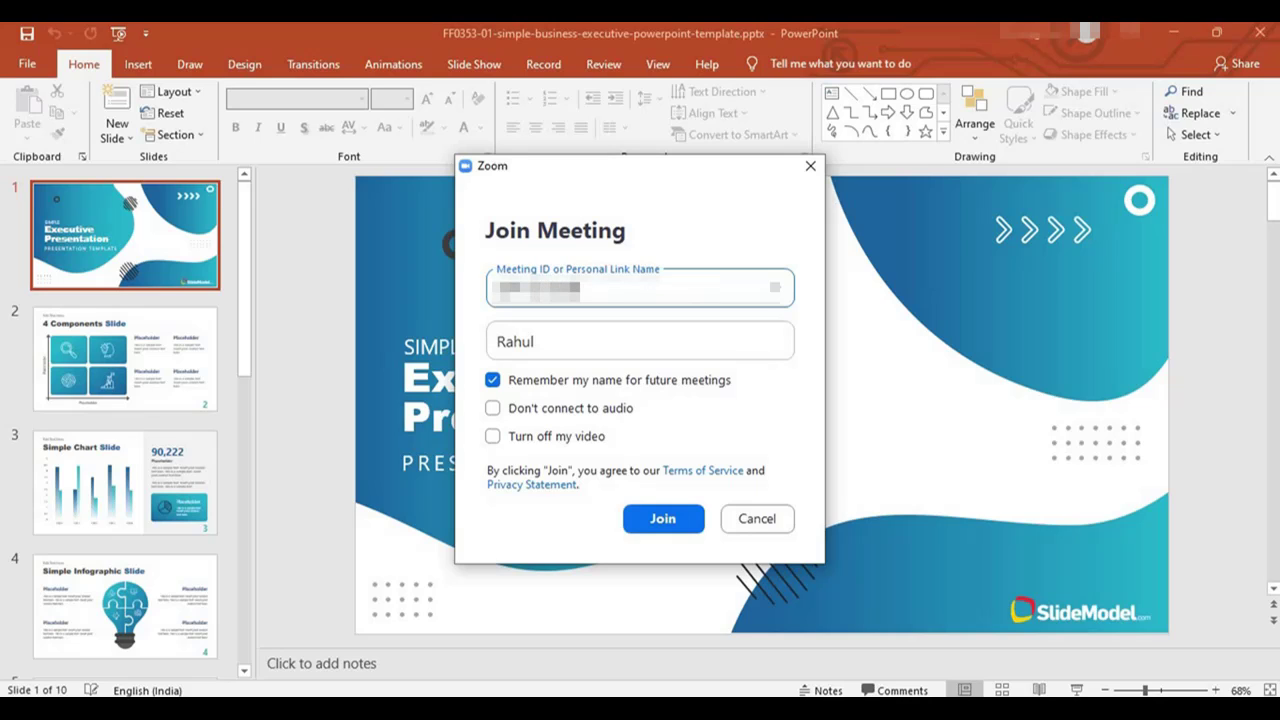
key(Return)
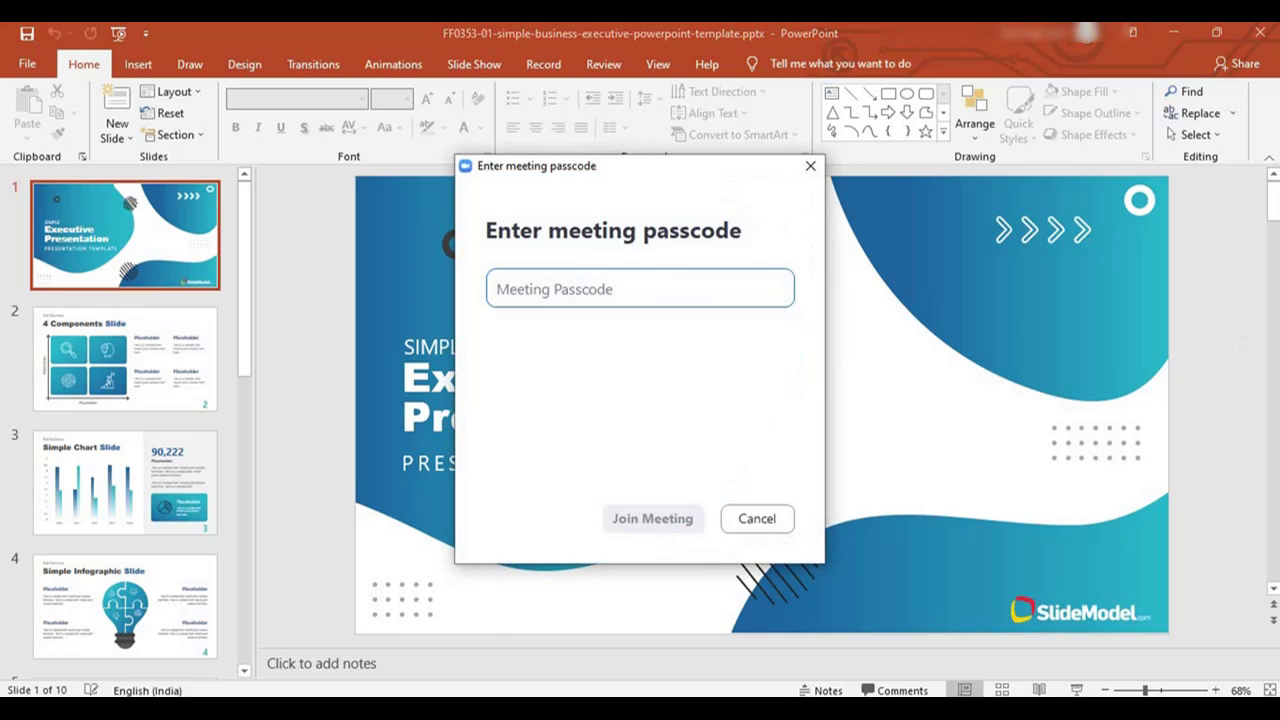
text(**)
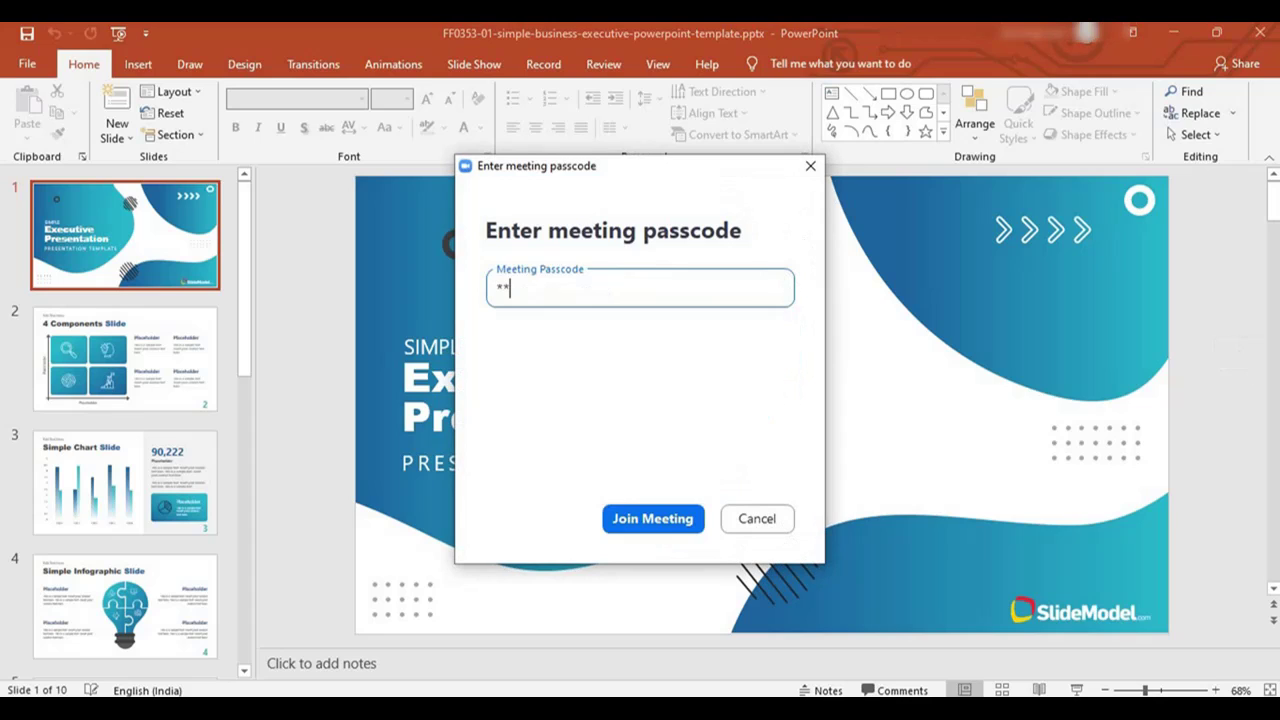
text(**)
text(**)
key(Return)
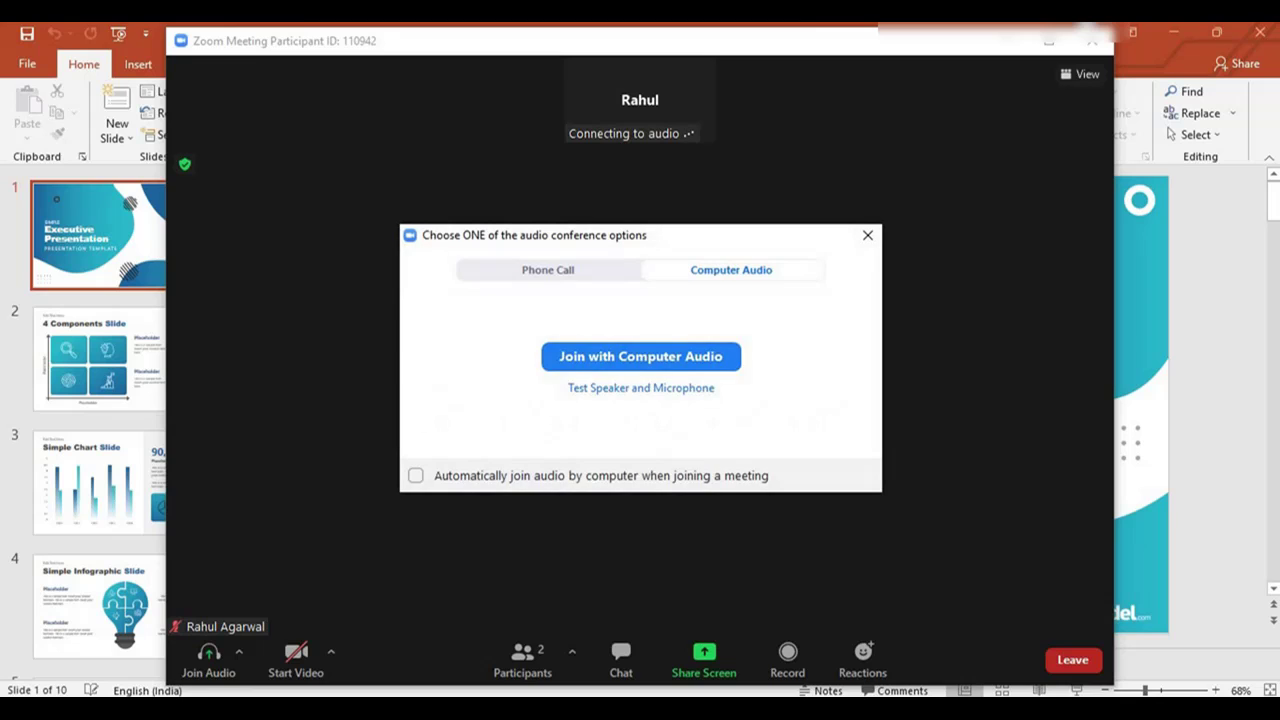
Join with computer audio muted, start the PowerPoint slide show, and share the whole screen
key(Return)
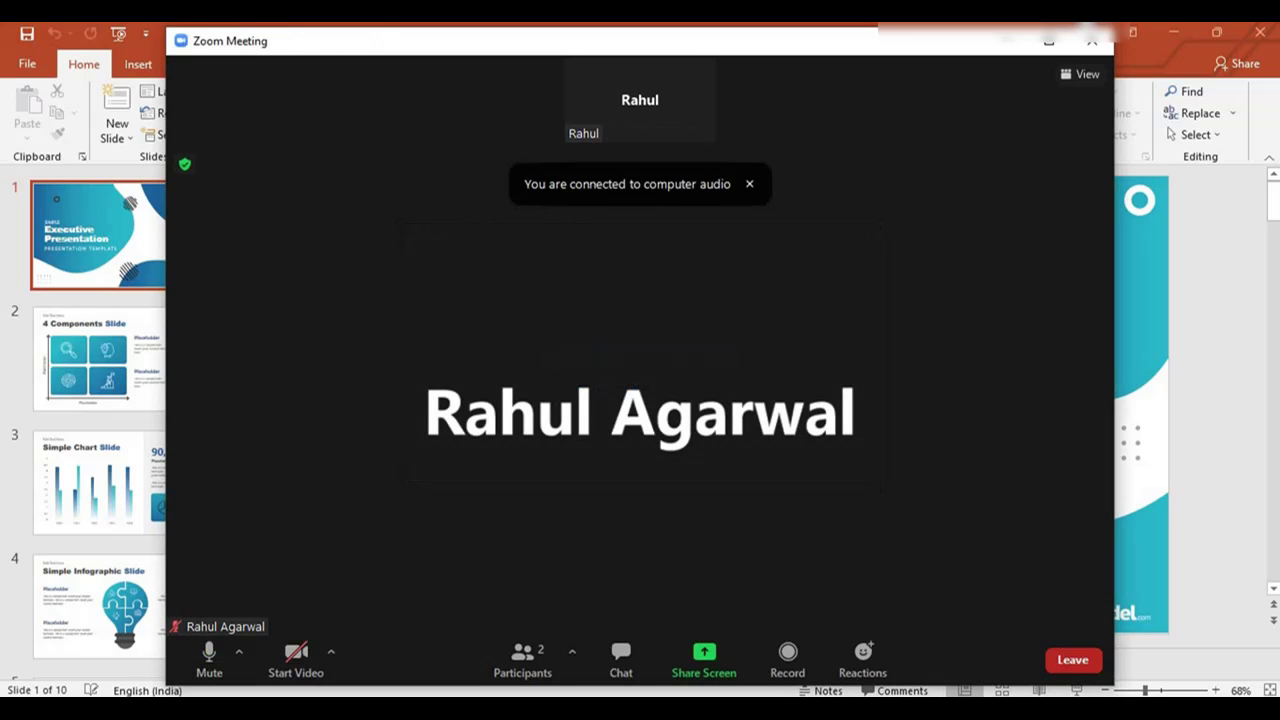
click(209, 655)
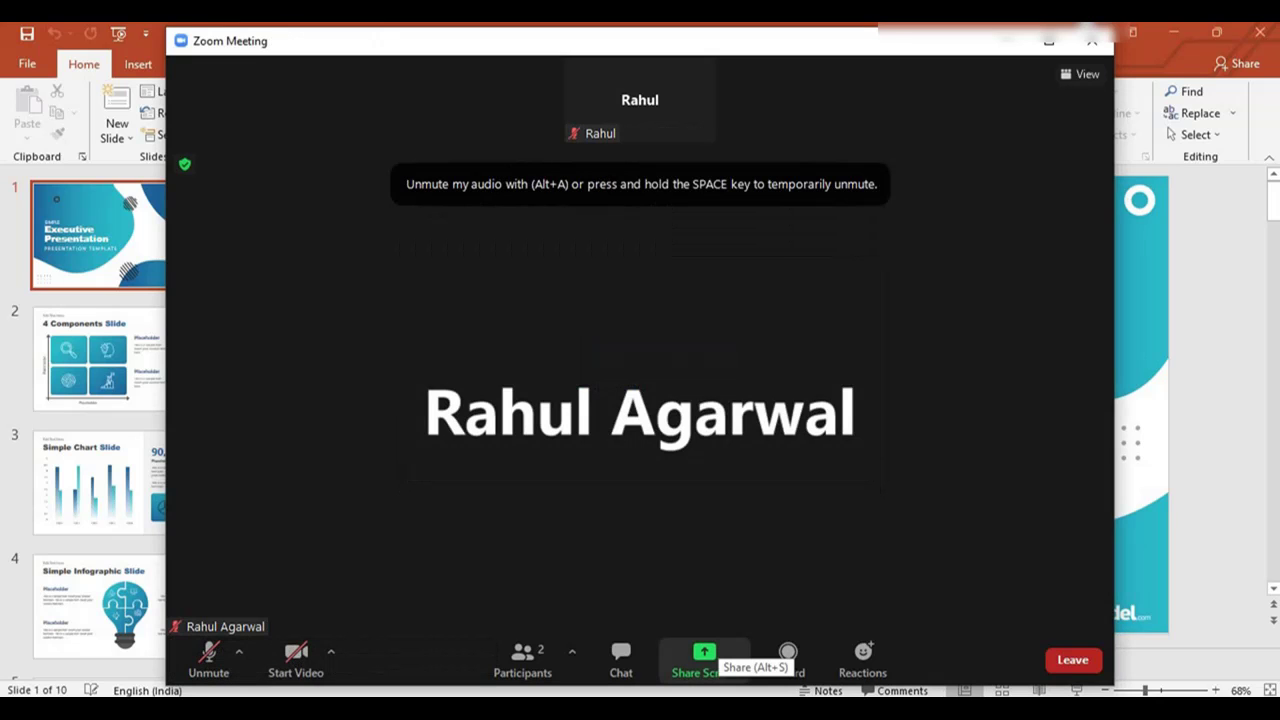
click(705, 658)
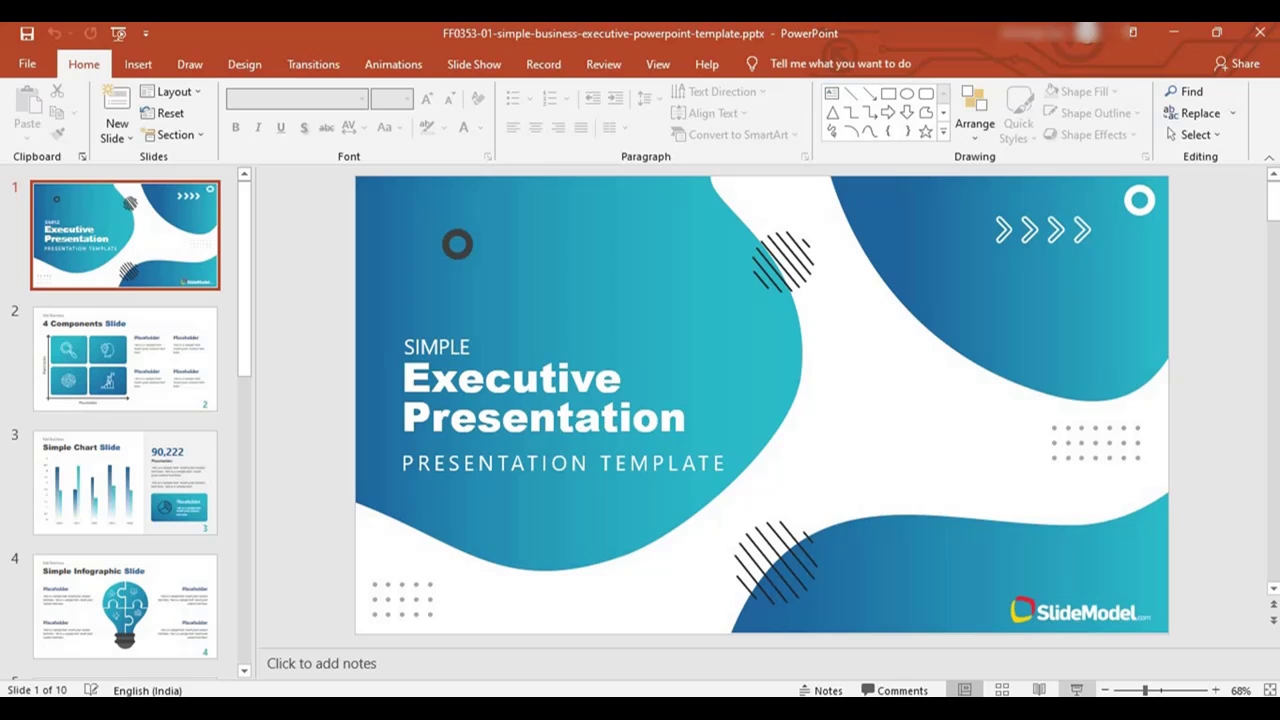
click(1076, 690)
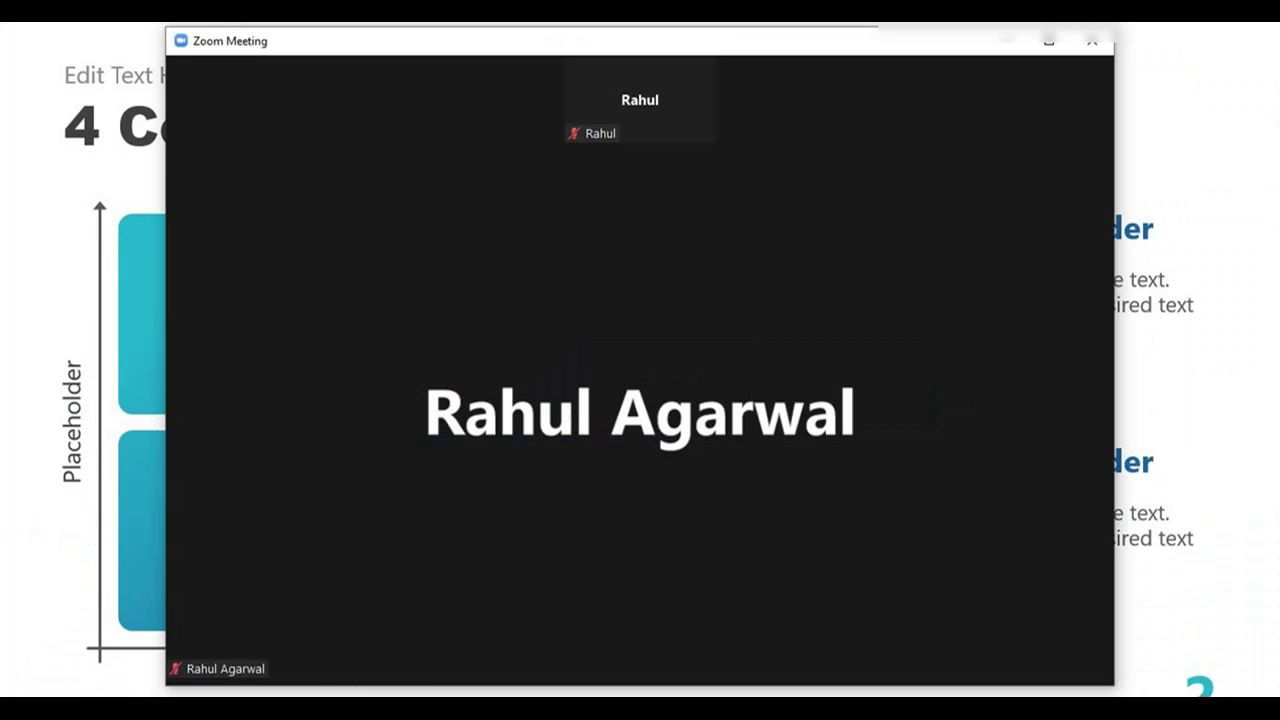
click(704, 660)
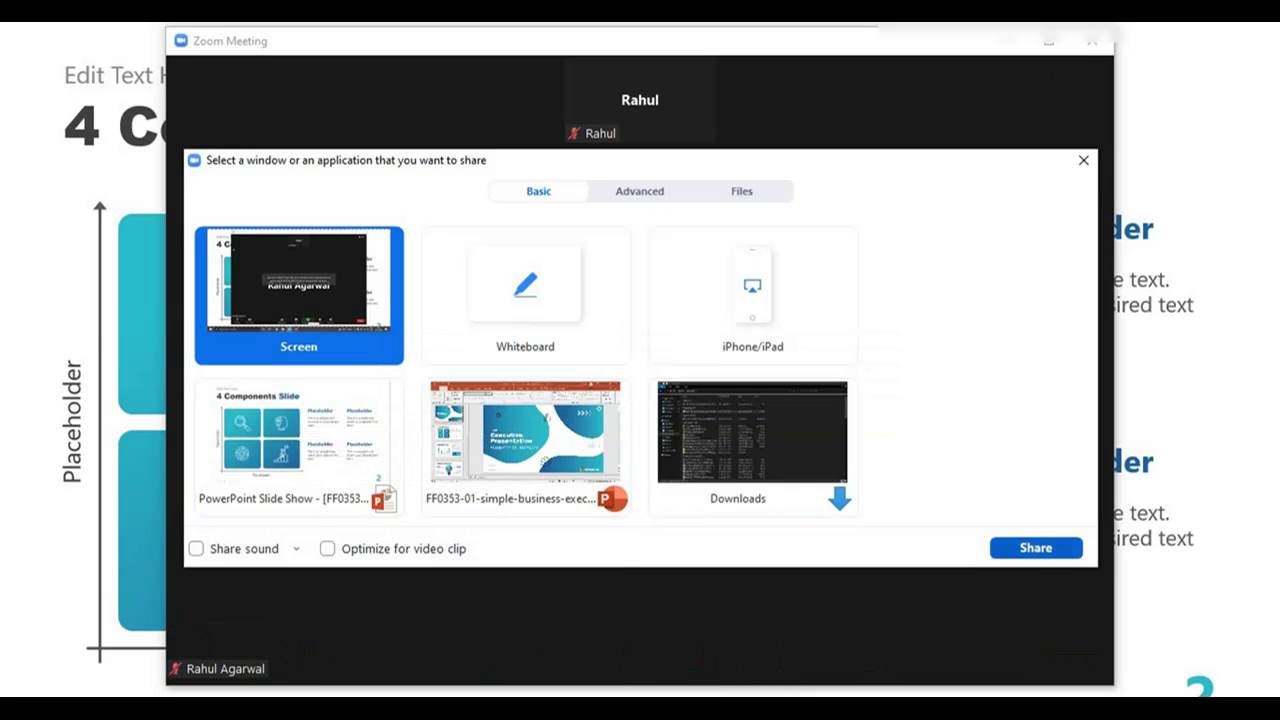
key(Return)
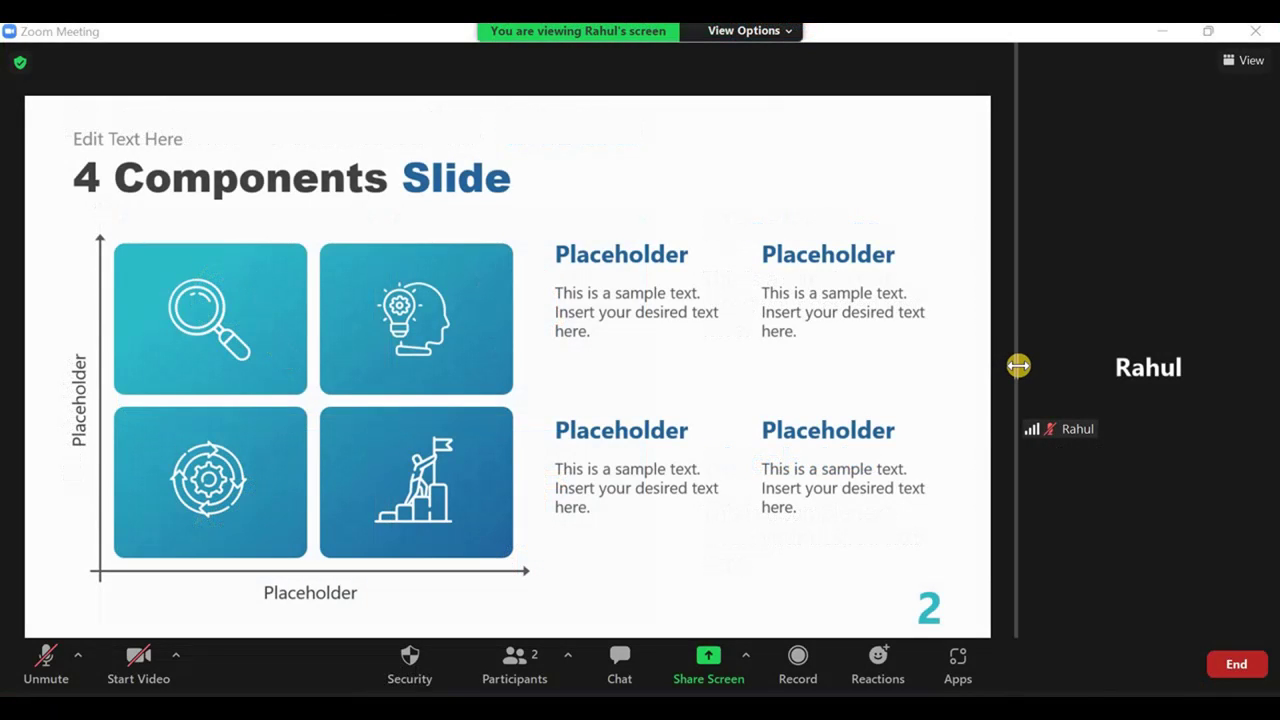
Drag the splitter left until the shared slide and camera video are similar in size
mouse_move(1018, 366)
mouse_down()
mouse_move(831, 380)
mouse_move(480, 480)
mouse_move(669, 446)
mouse_move(634, 452)
mouse_up()
mouse_move(634, 363)
mouse_down()
mouse_move(614, 369)
mouse_move(659, 373)
mouse_move(617, 369)
mouse_up()
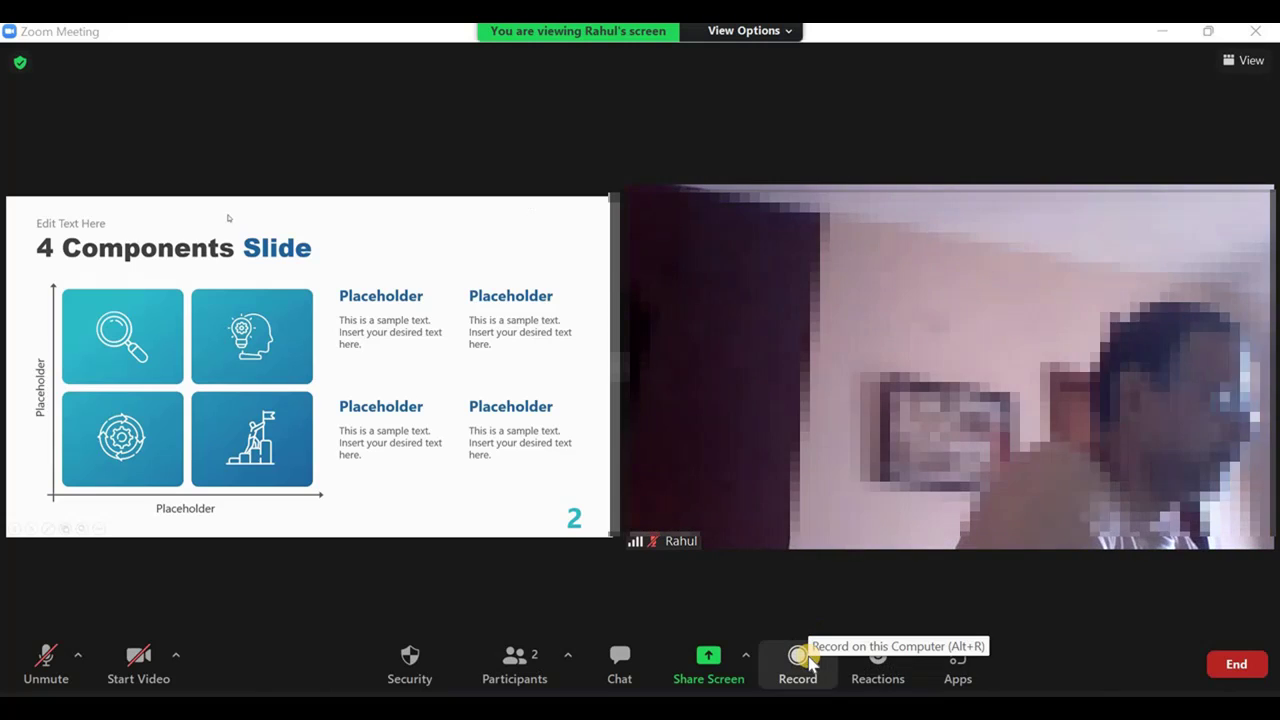
Record the meeting to this computer while slides advance to slide 6, 'USA Map Slide', then stop
click(810, 662)
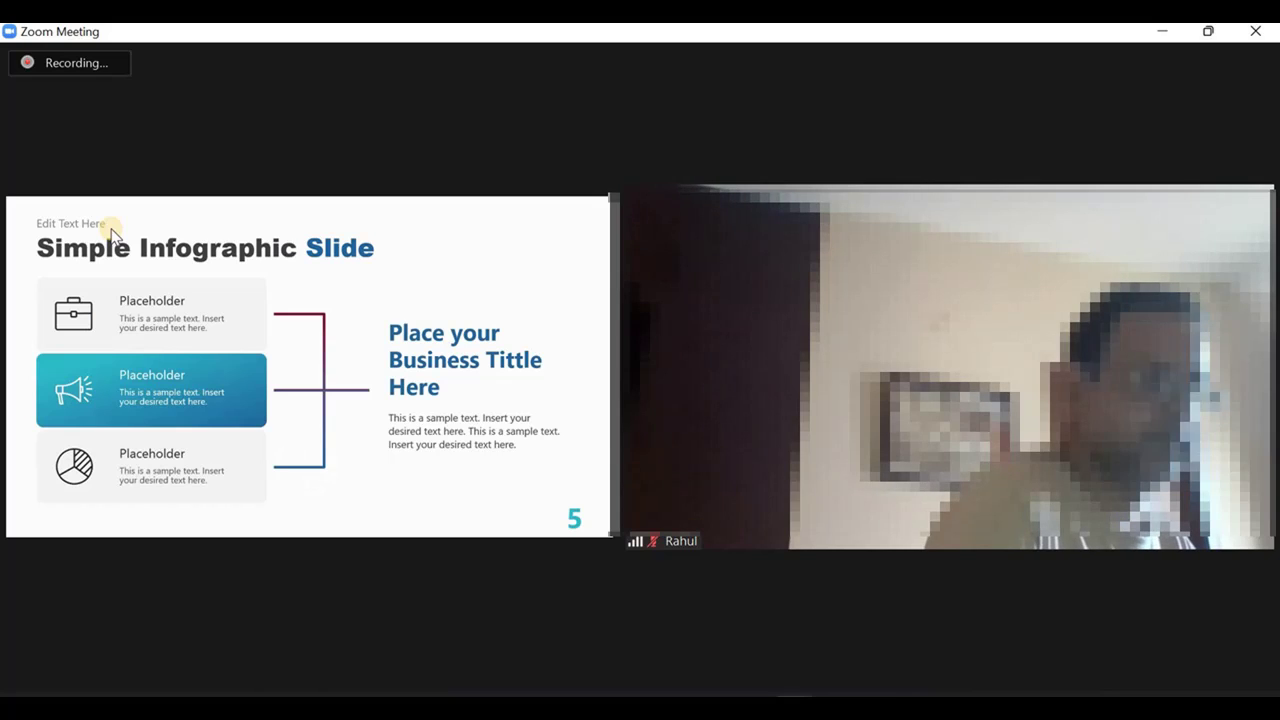
mouse_move(271, 123)
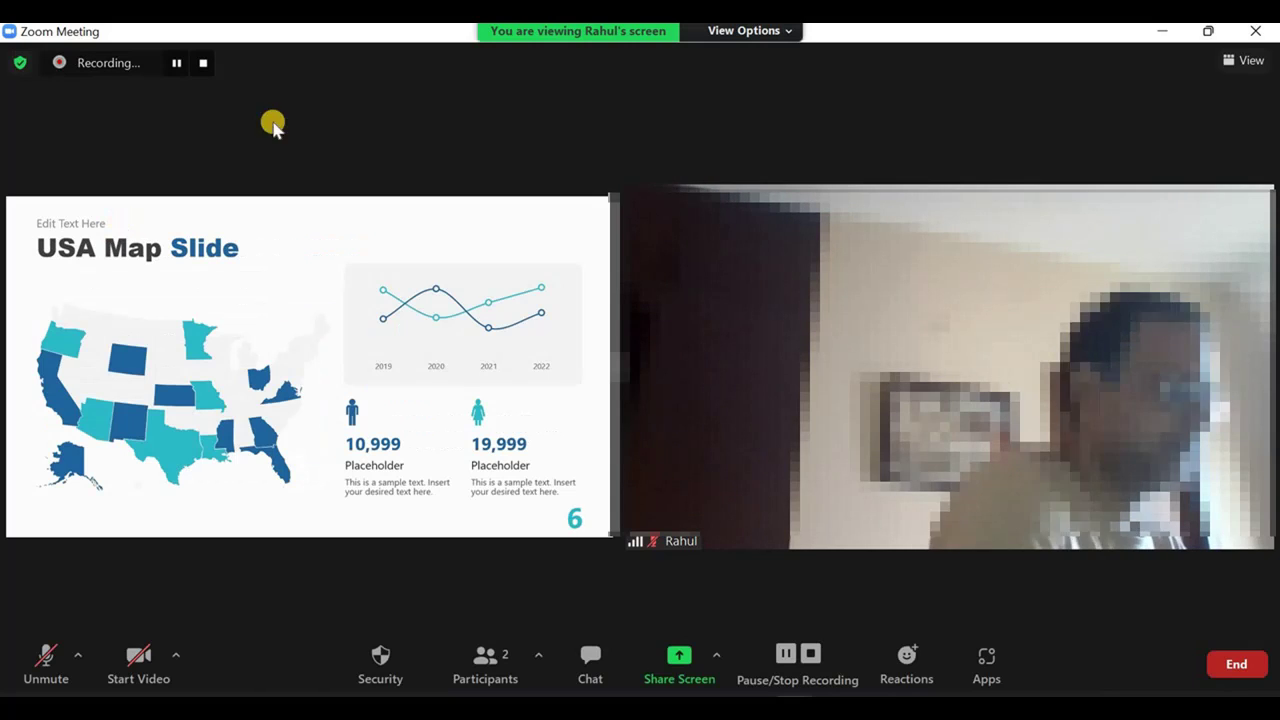
click(810, 654)
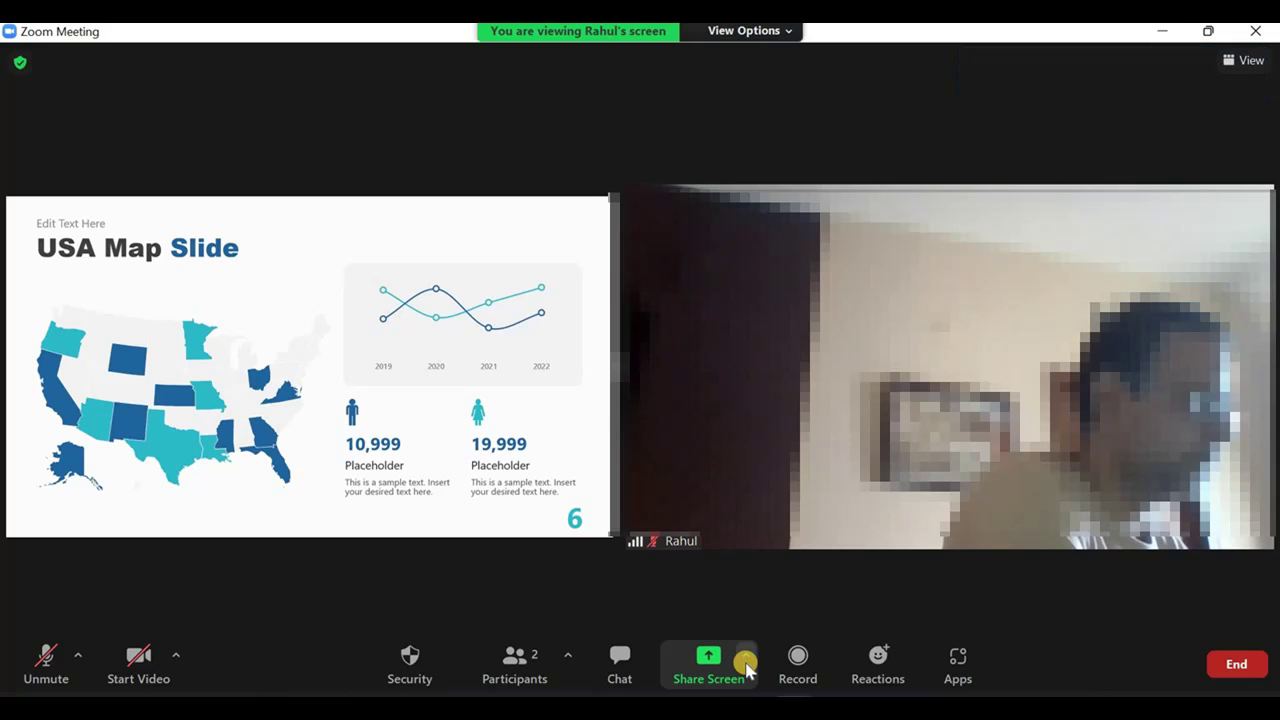
click(747, 664)
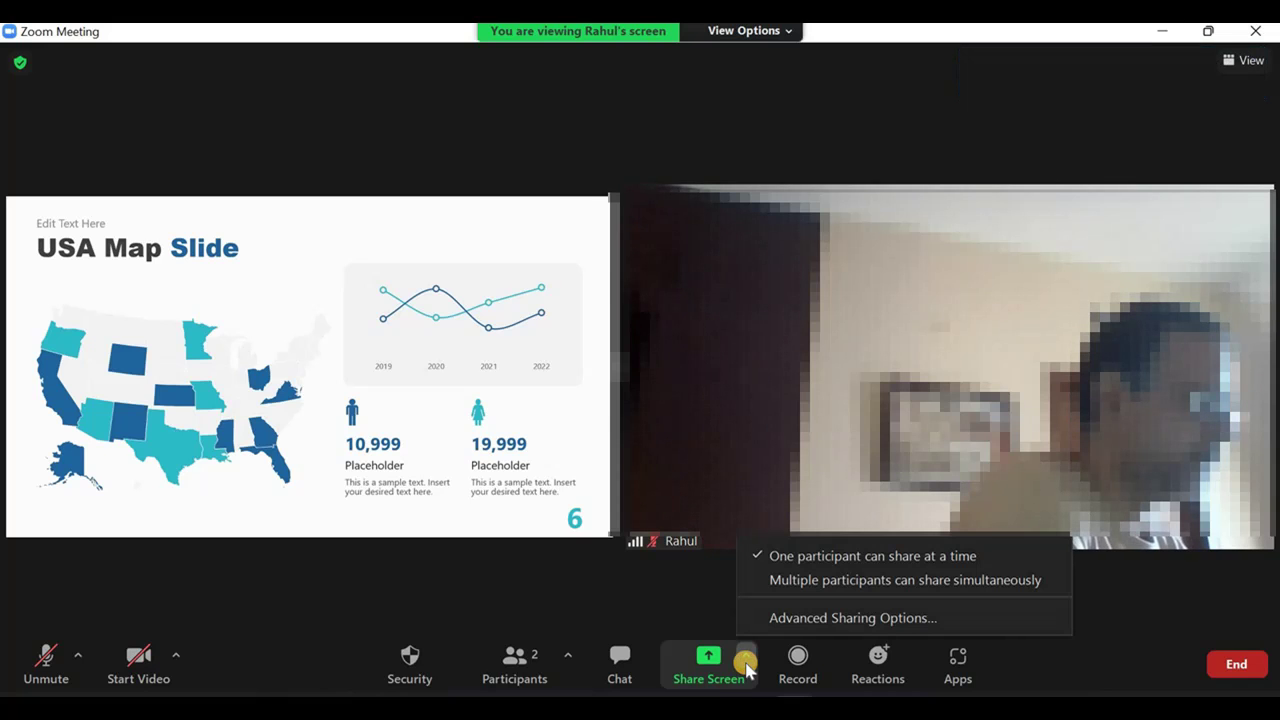
click(570, 660)
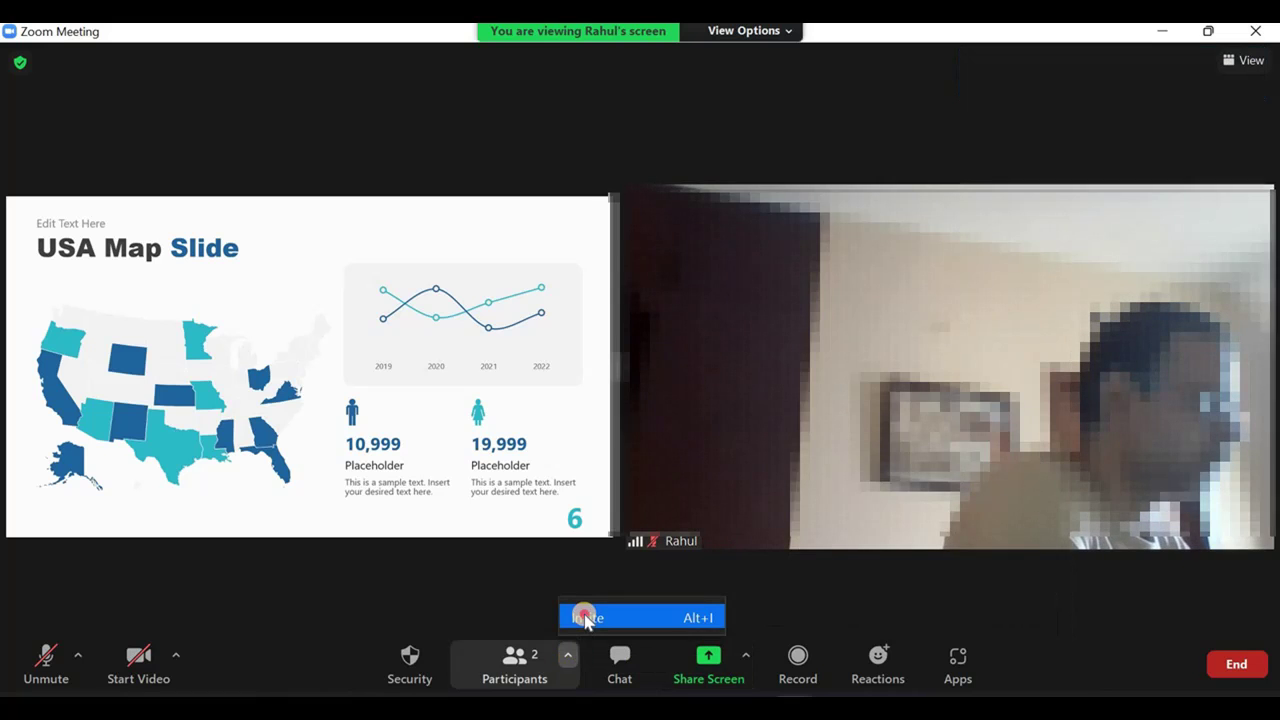
click(585, 618)
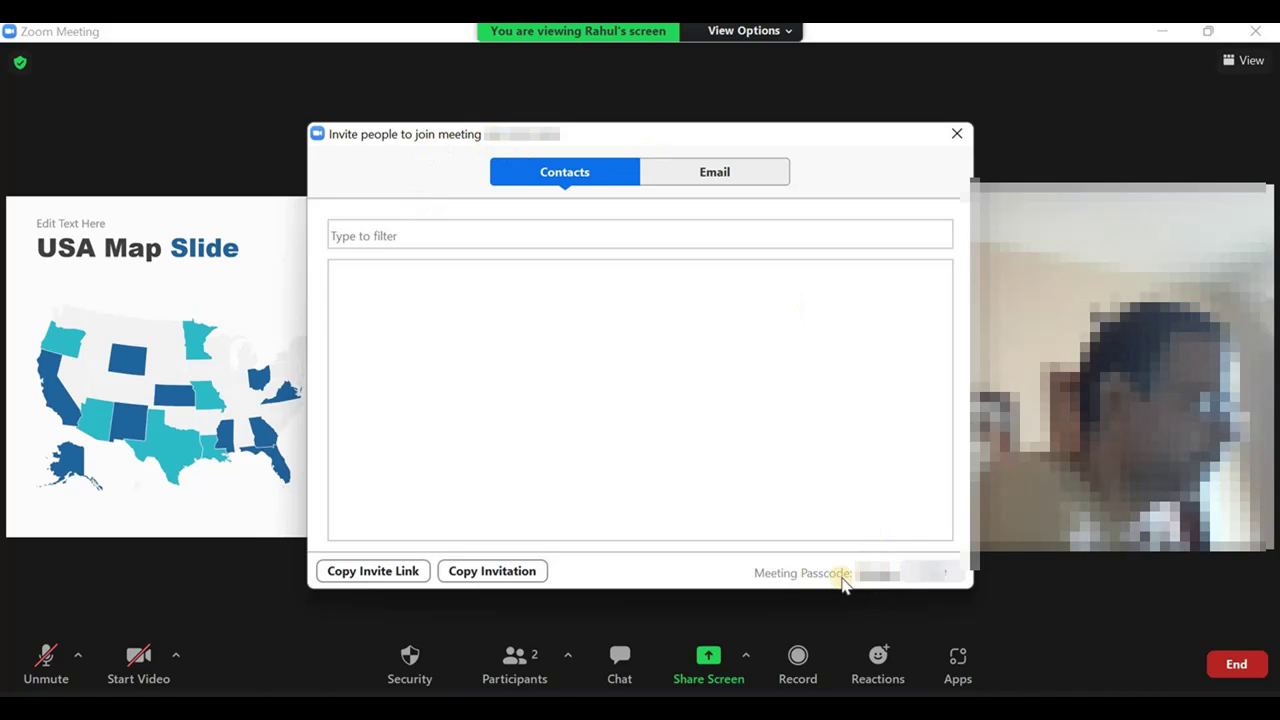
click(955, 135)
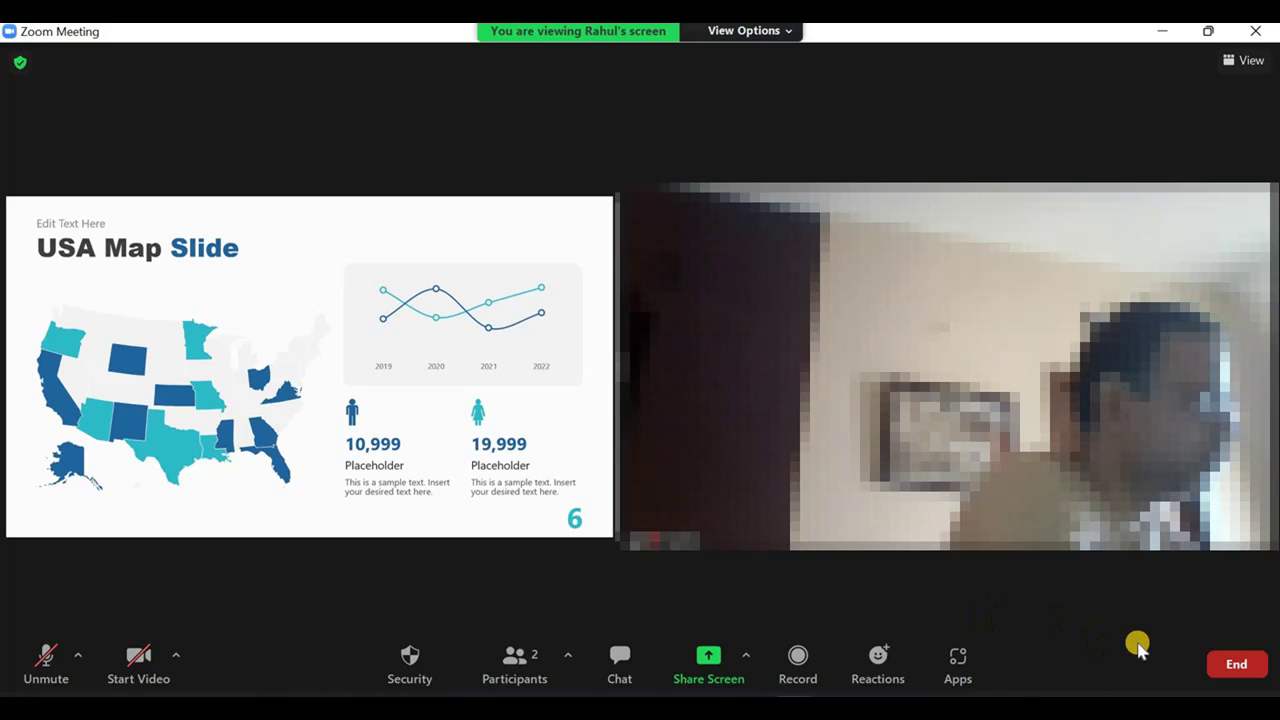
End the meeting for all participants so the recording converts and its folder opens
click(1220, 673)
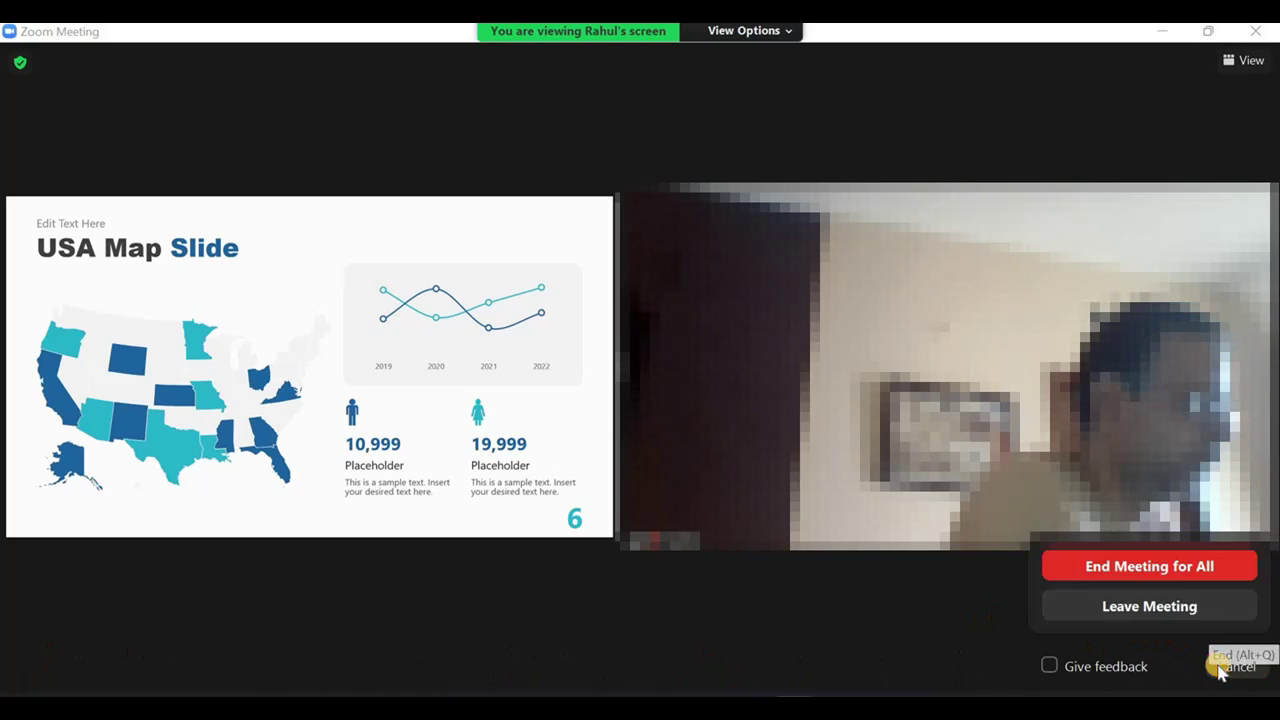
click(1138, 570)
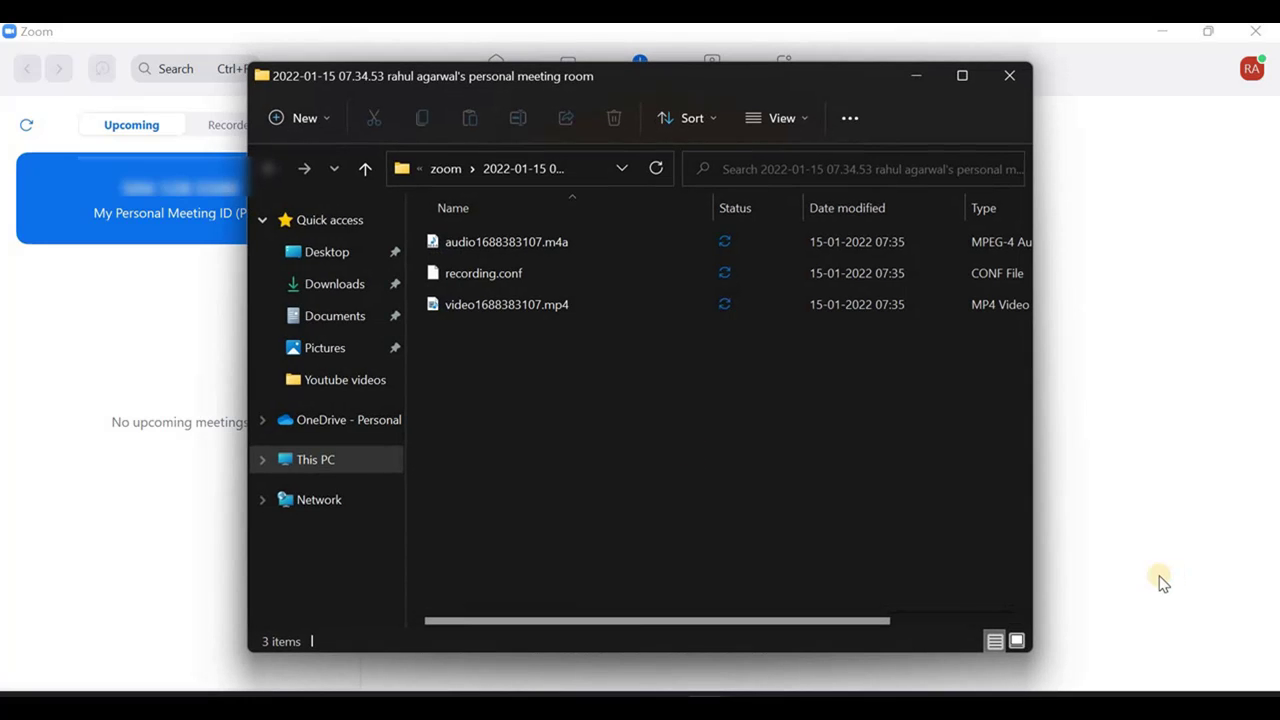
Play video1688383107.mp4 from the recording folder in Windows Media Player
mouse_move(498, 304)
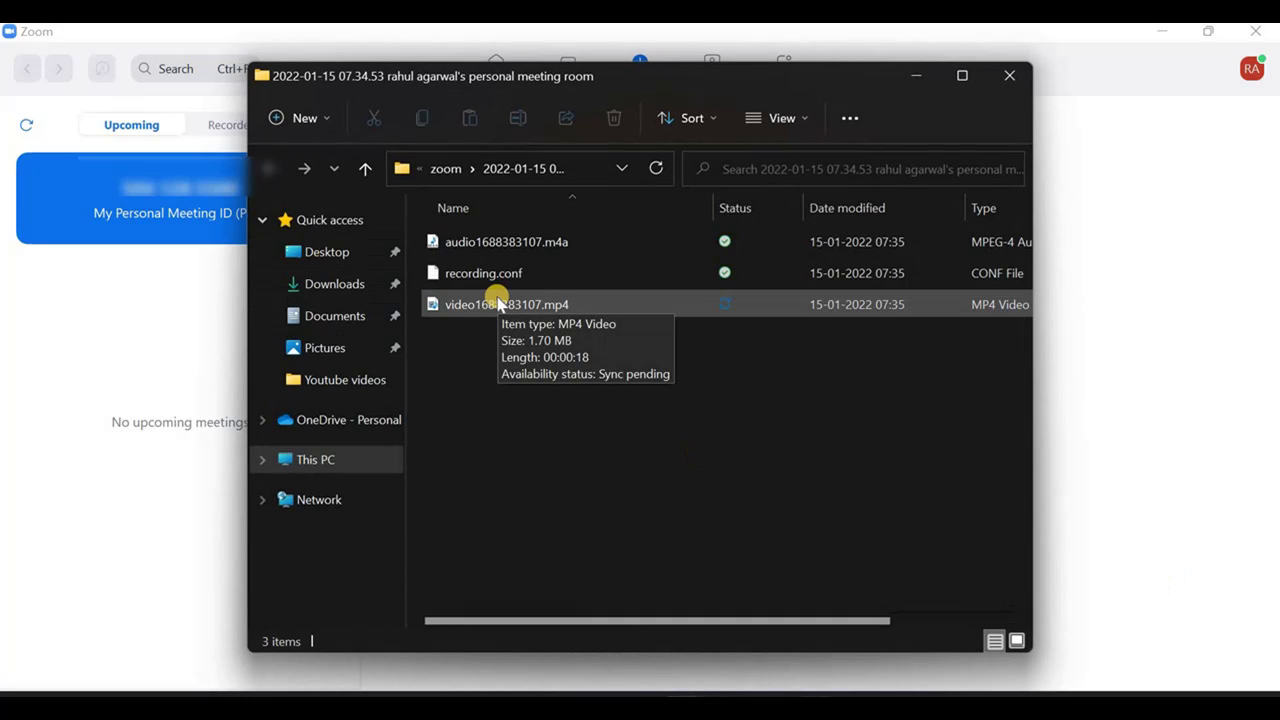
double_click(498, 304)
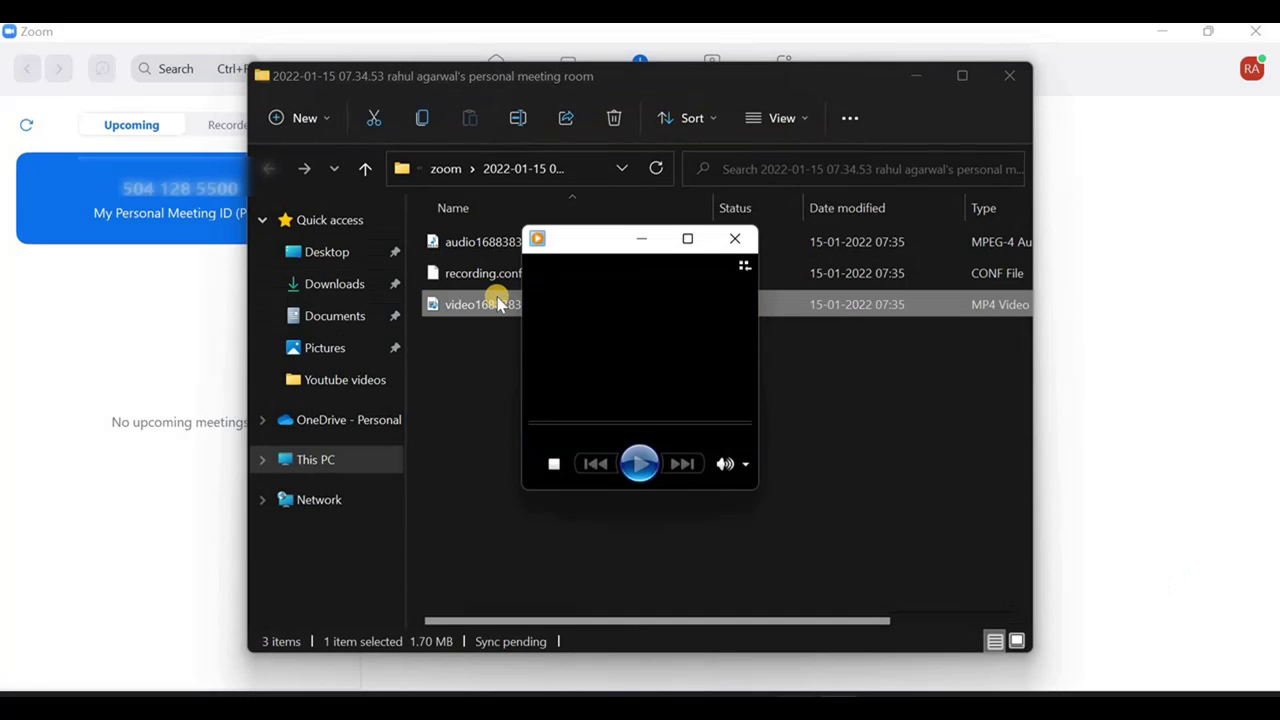